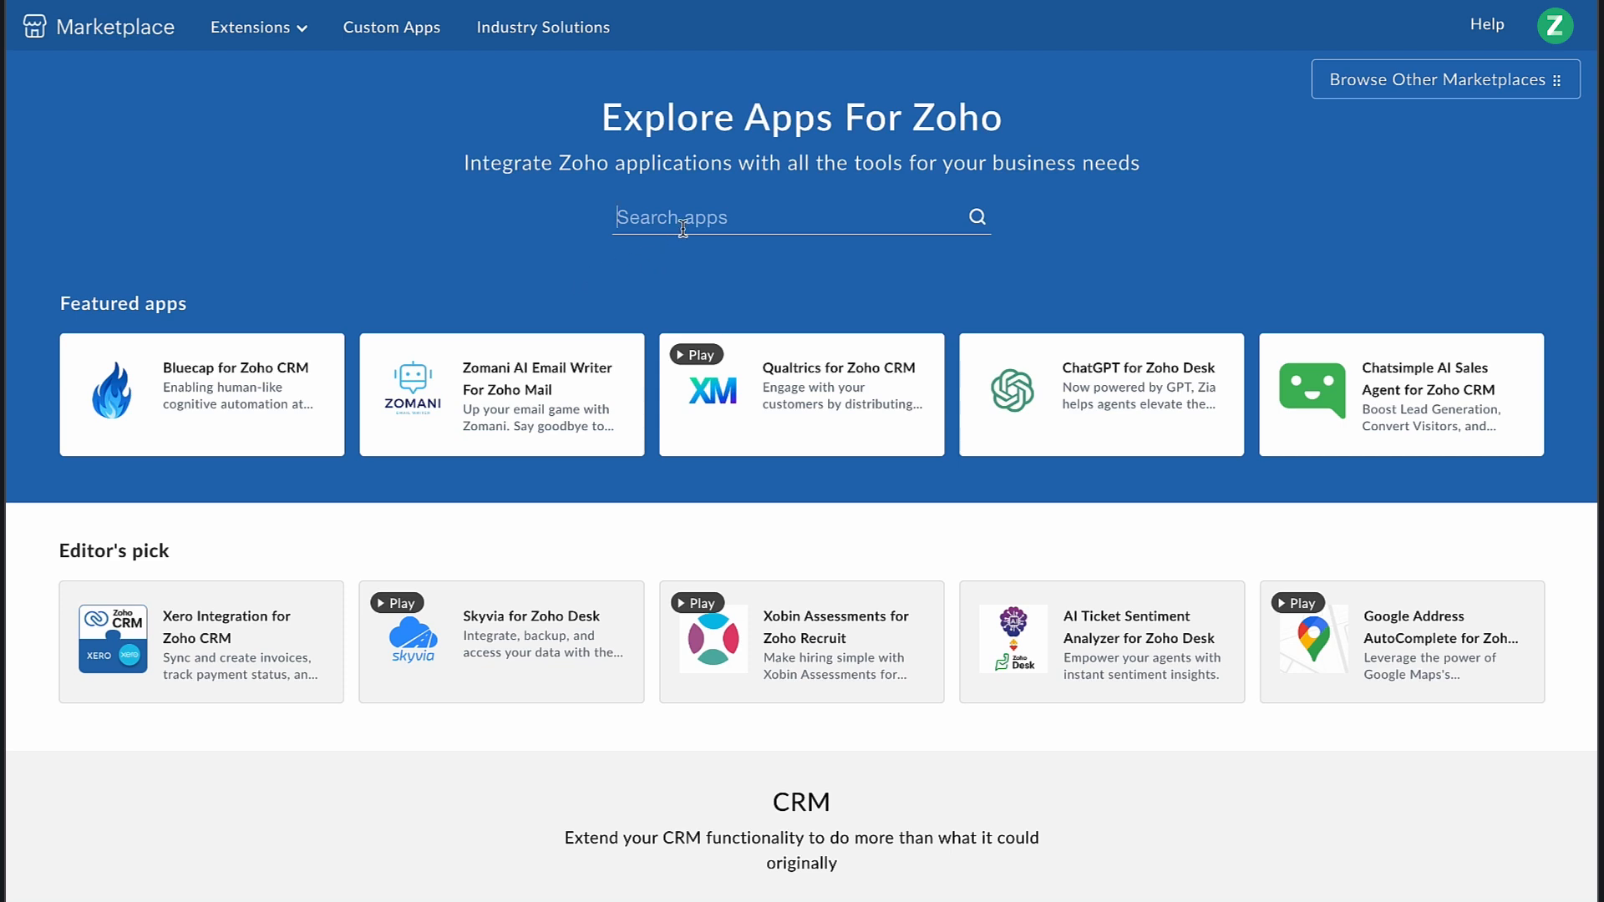
- Find the Quotient for Zoho Books extension in the Marketplace and open its installation form
{"action": "type", "text": "Quotient"}
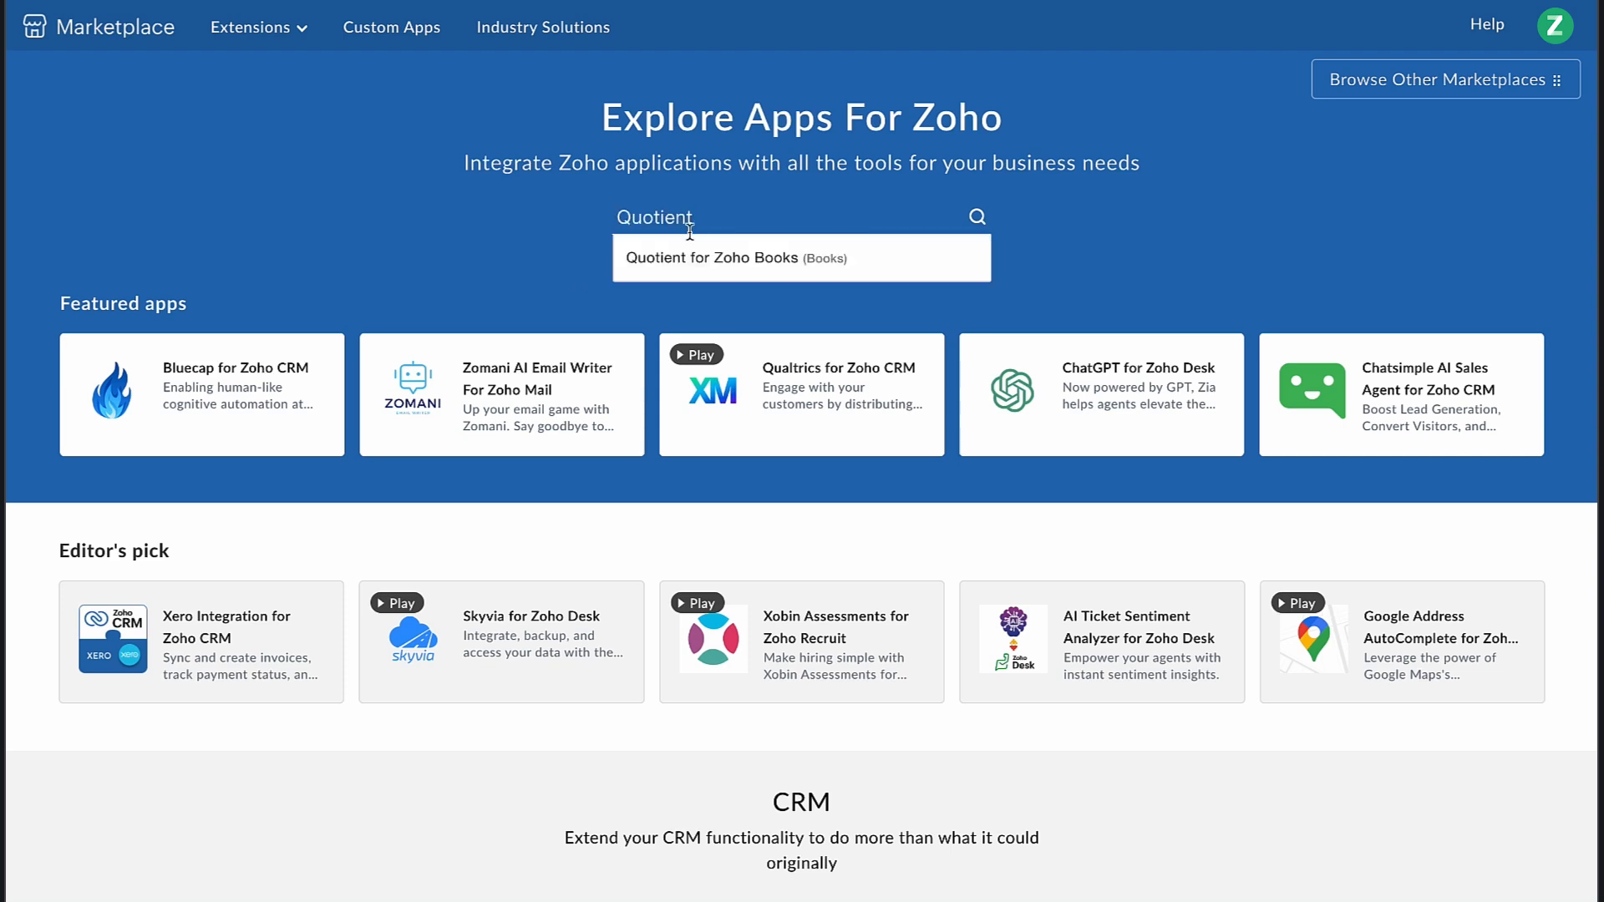
{"action": "left_click", "coordinate": [746, 261]}
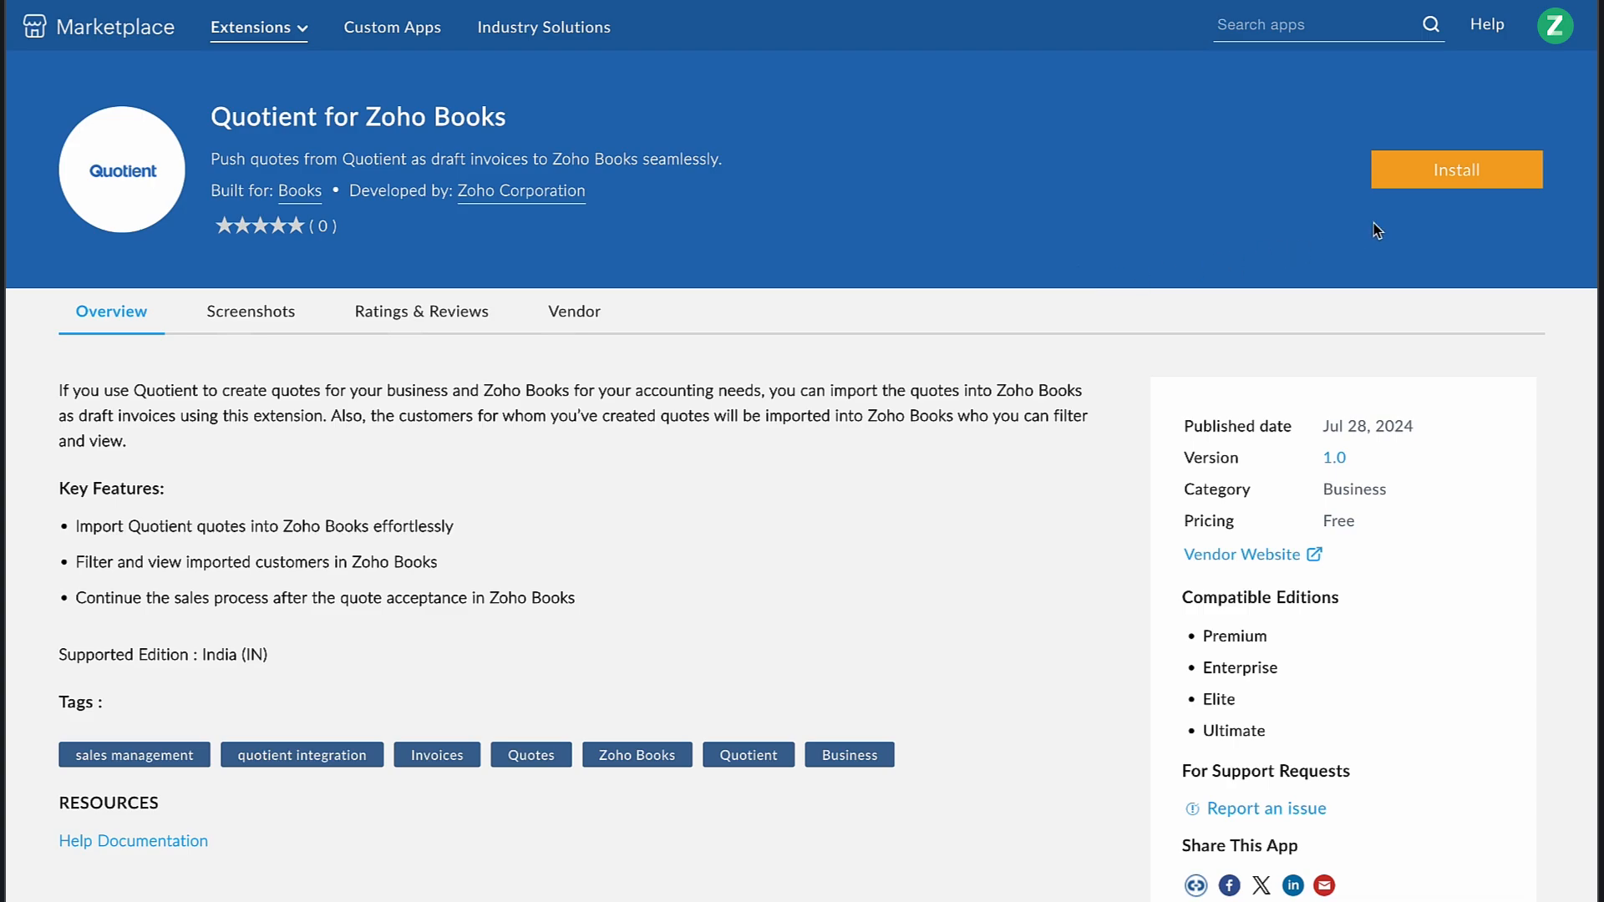
{"action": "left_click", "coordinate": [1449, 193]}
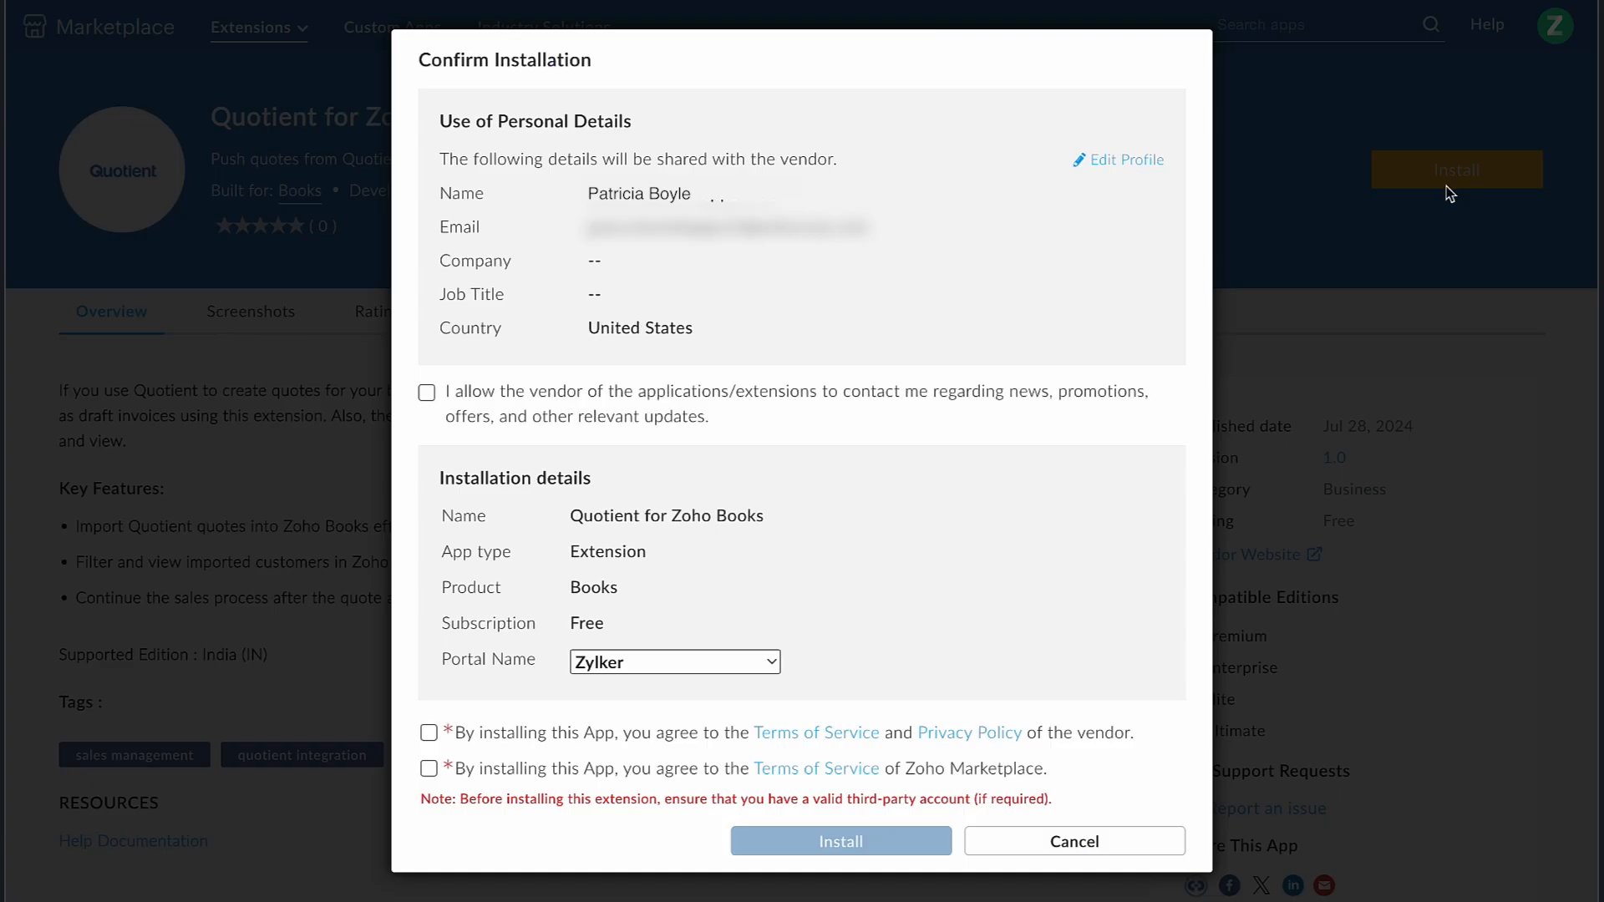
- Accept the vendor's and Zoho Marketplace's terms and start installing the extension for the Zylker portal
{"action": "scroll", "coordinate": [730, 423], "scroll_direction": "down", "scroll_amount": 1}
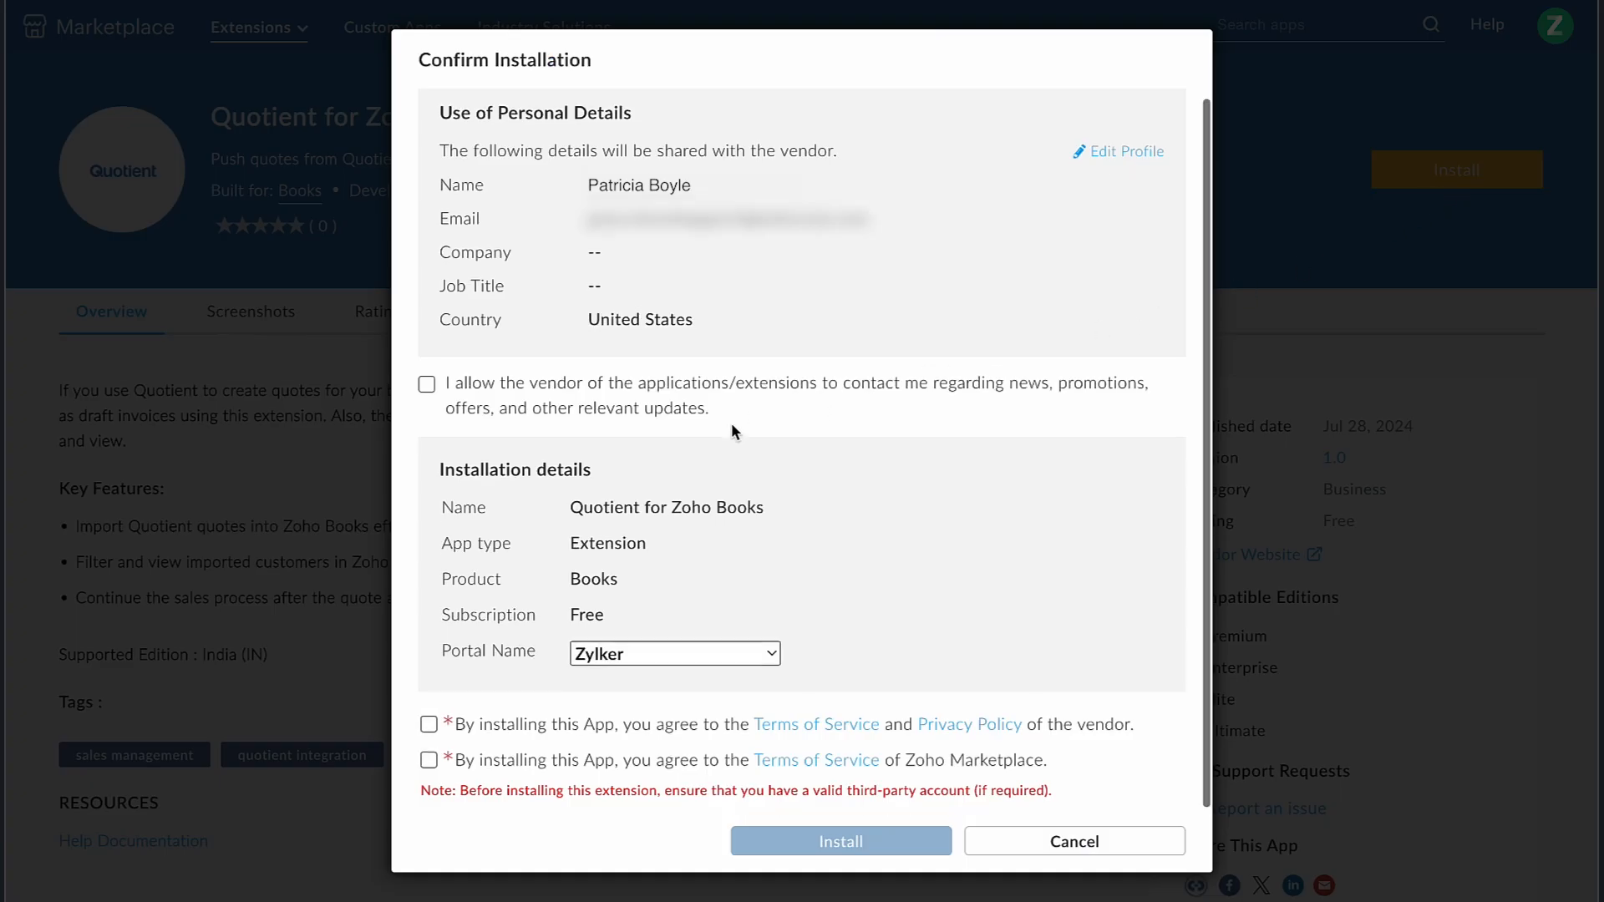
{"action": "left_click", "coordinate": [426, 725]}
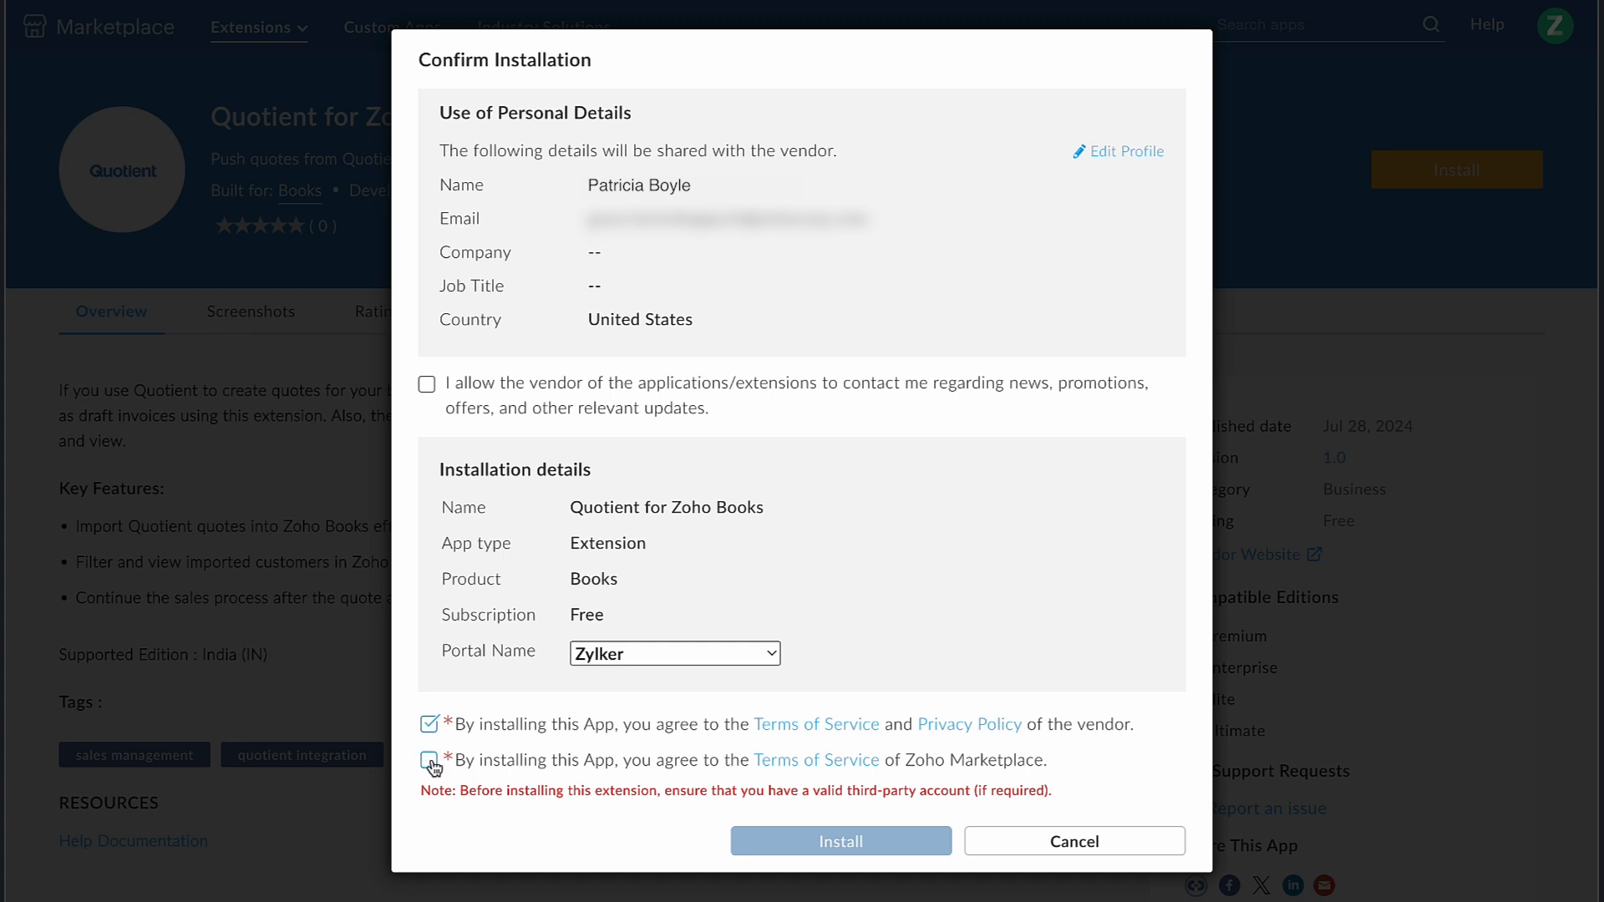
{"action": "left_click", "coordinate": [428, 760]}
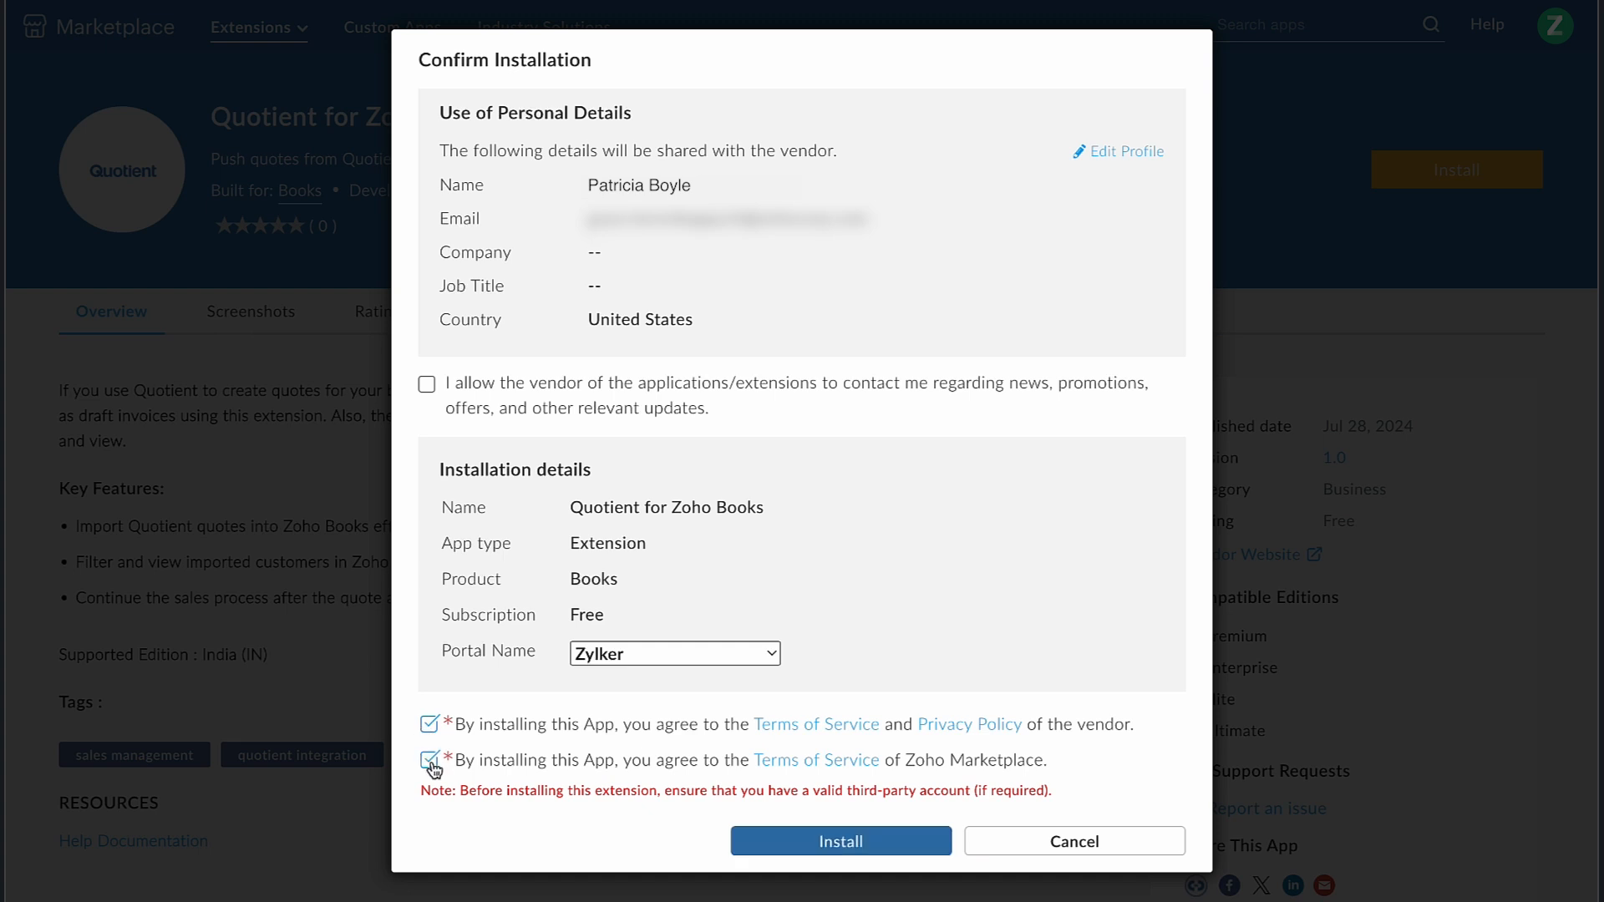
{"action": "left_click", "coordinate": [781, 837]}
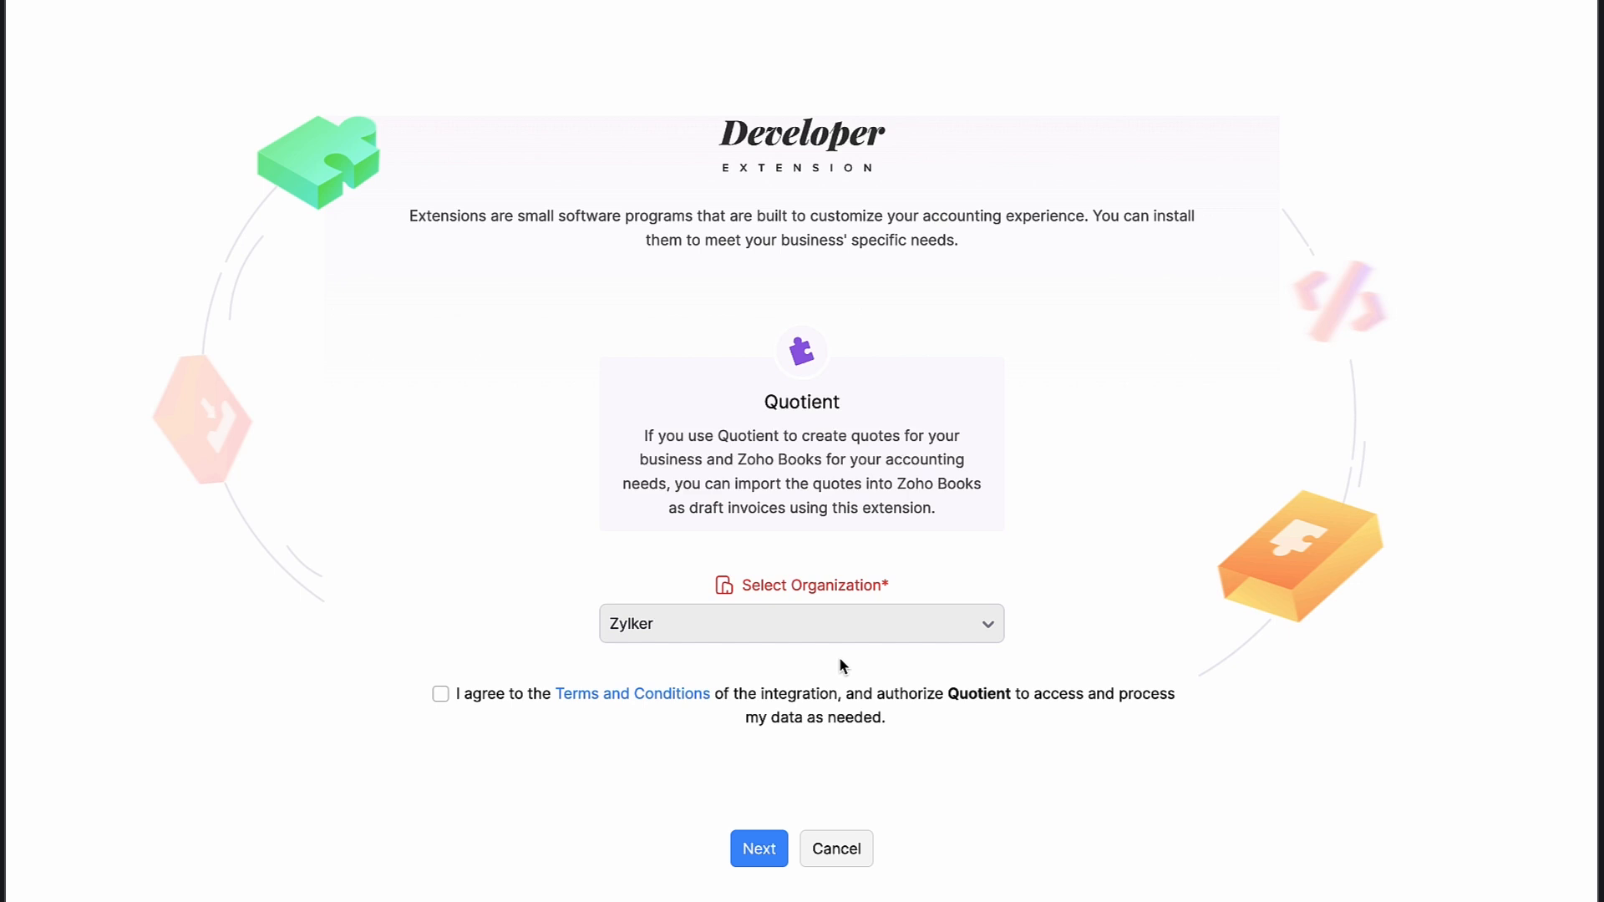
- Agree to the integration terms for the Zylker organization and authorize the Zoho Books - Quotient connection
{"action": "left_click", "coordinate": [527, 712]}
{"action": "left_click", "coordinate": [753, 855]}
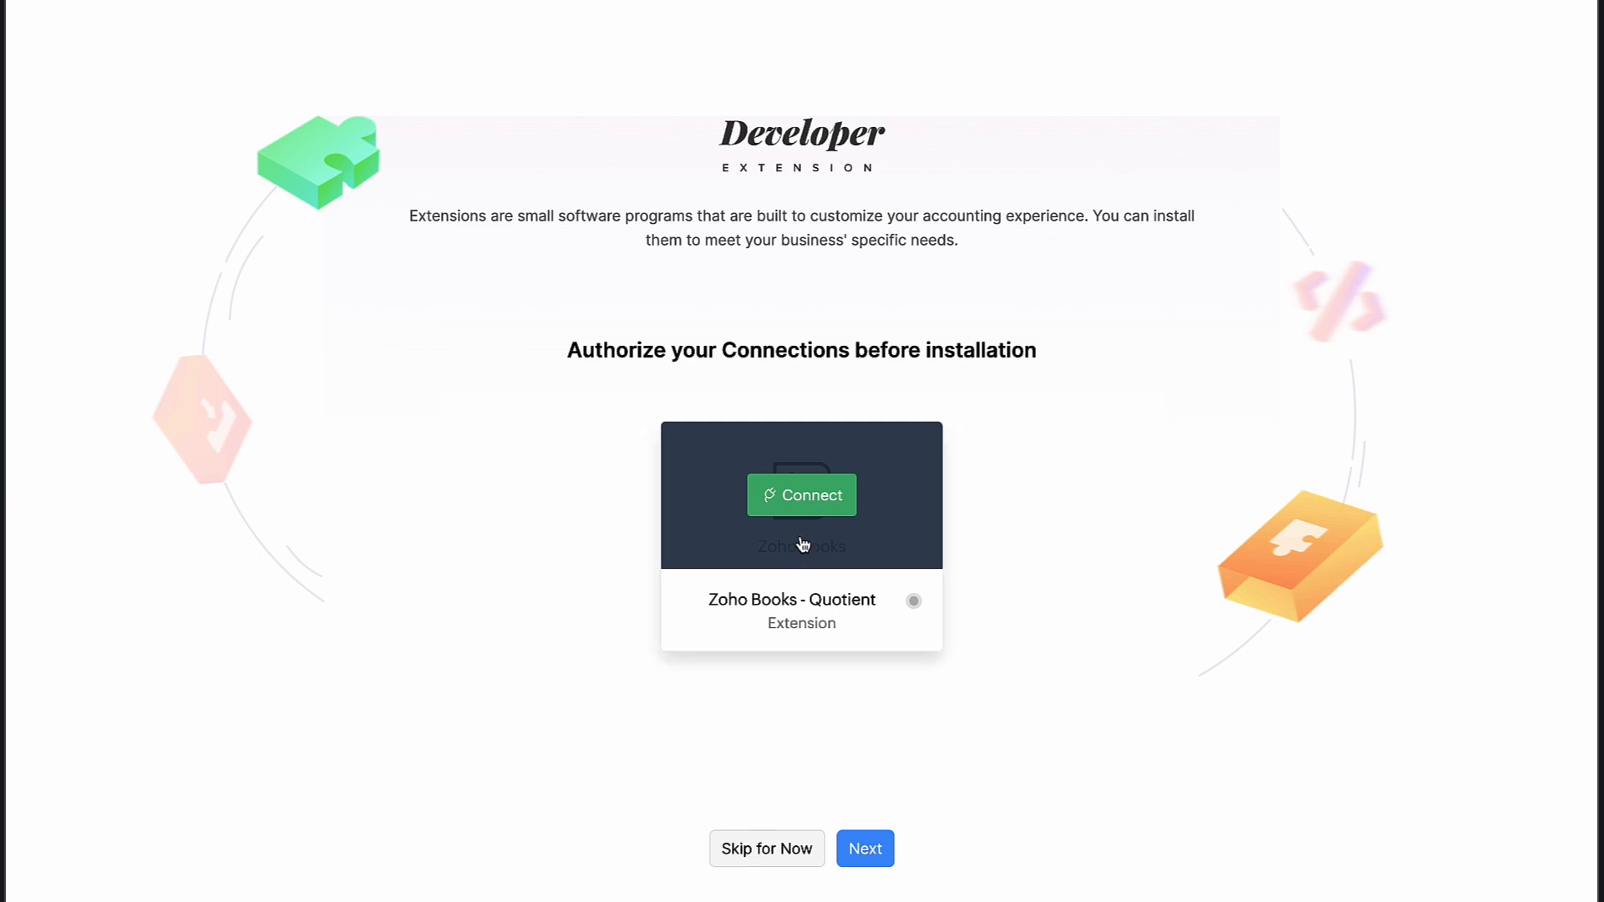
{"action": "left_click", "coordinate": [807, 499]}
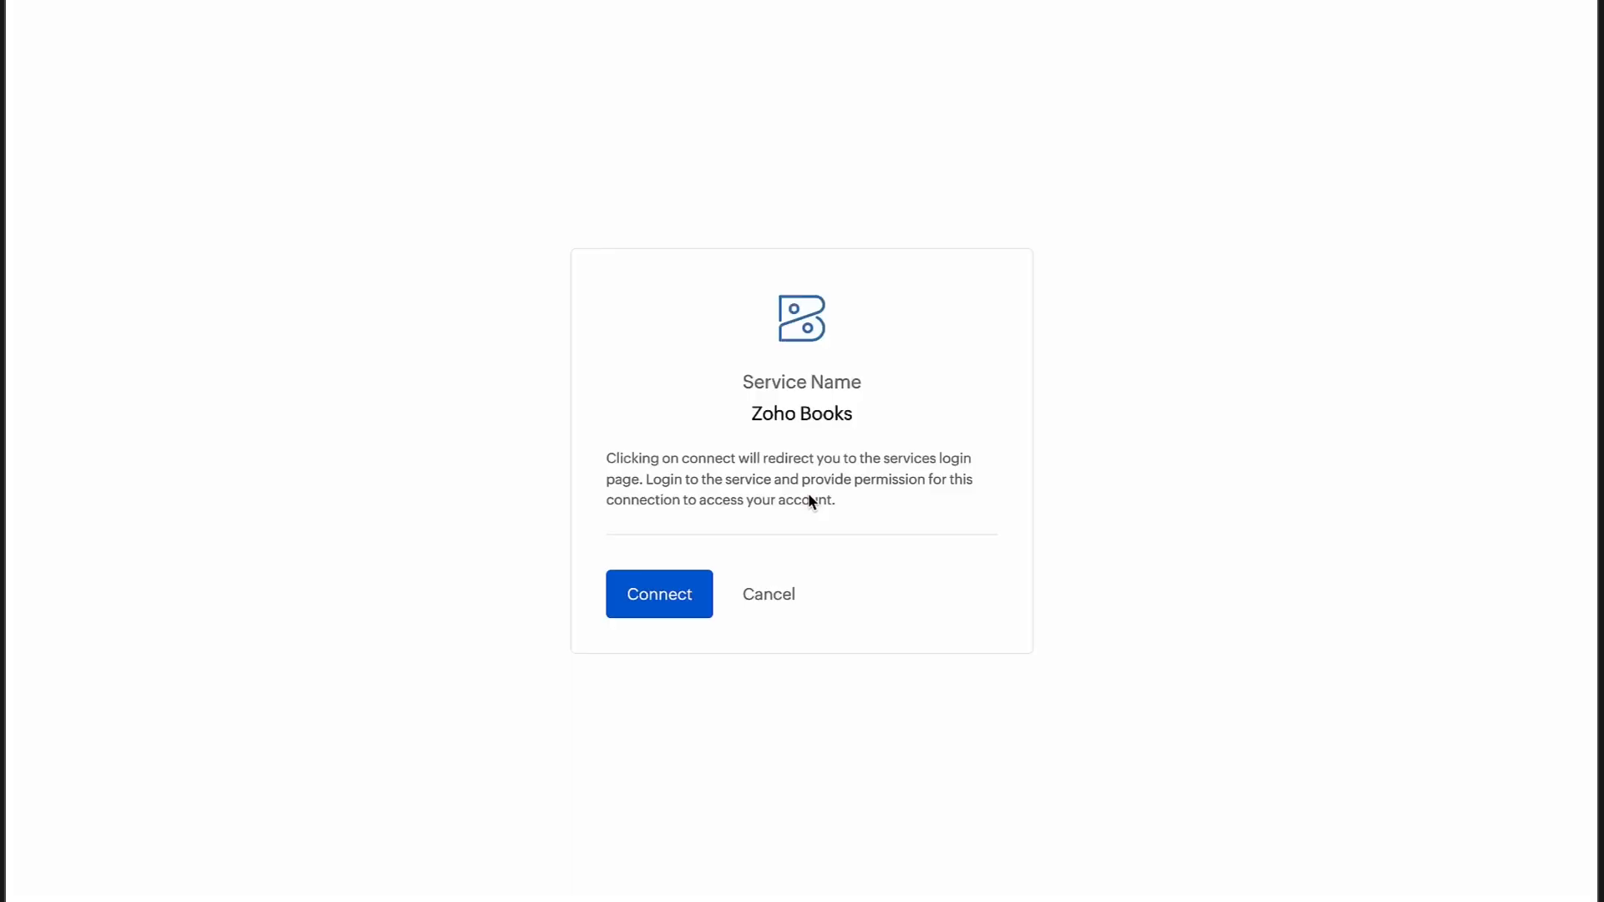
{"action": "left_click", "coordinate": [701, 609]}
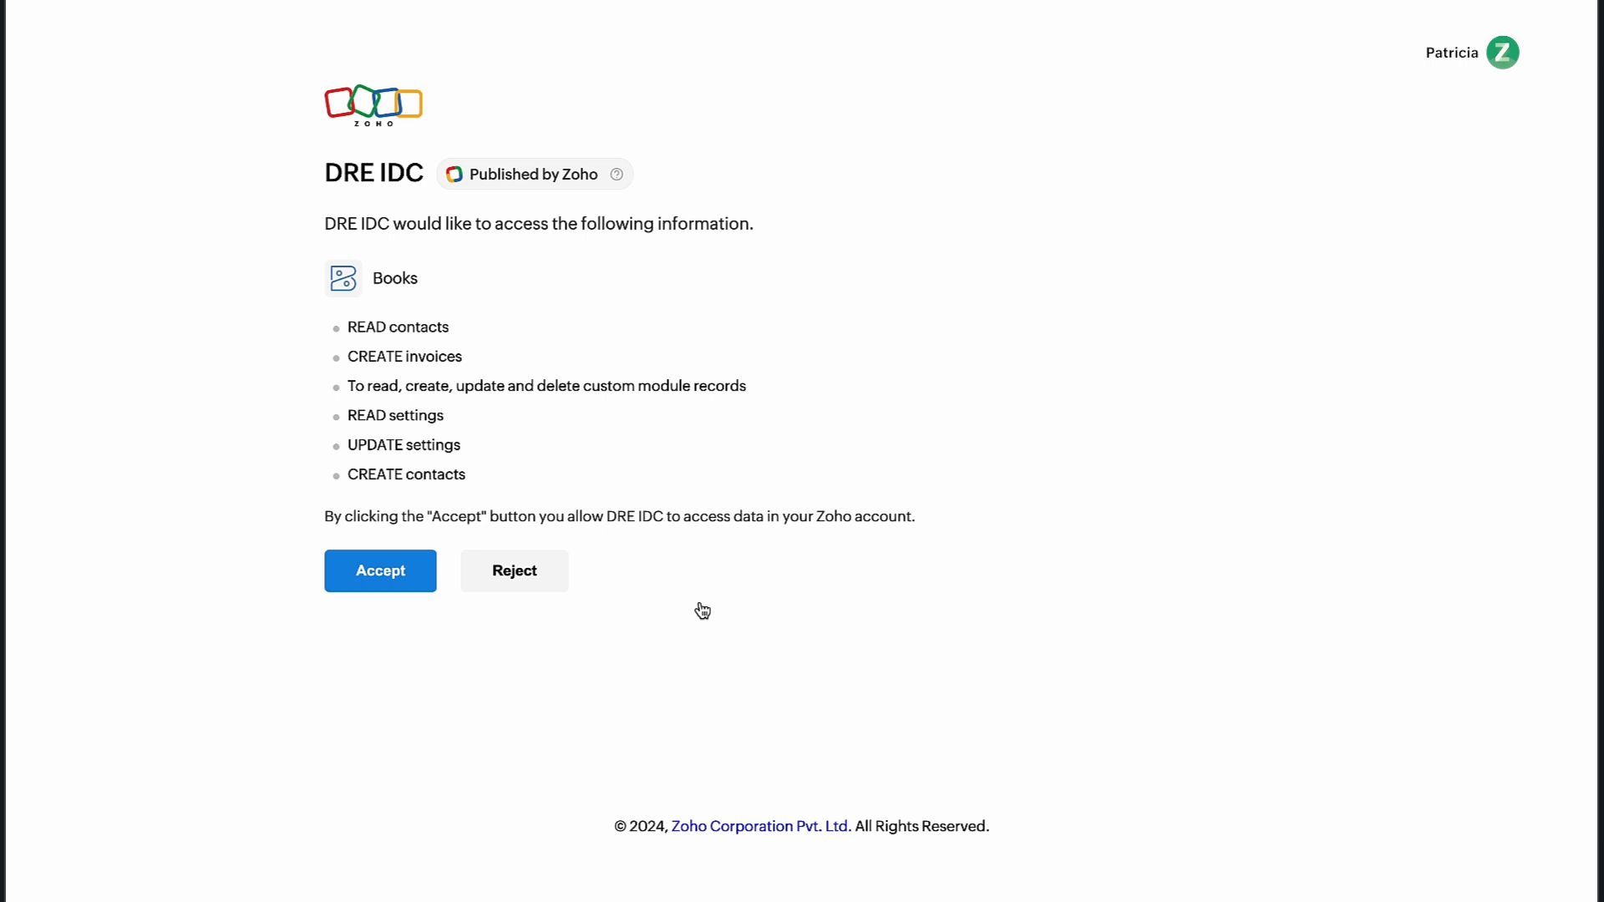
{"action": "left_click", "coordinate": [386, 575]}
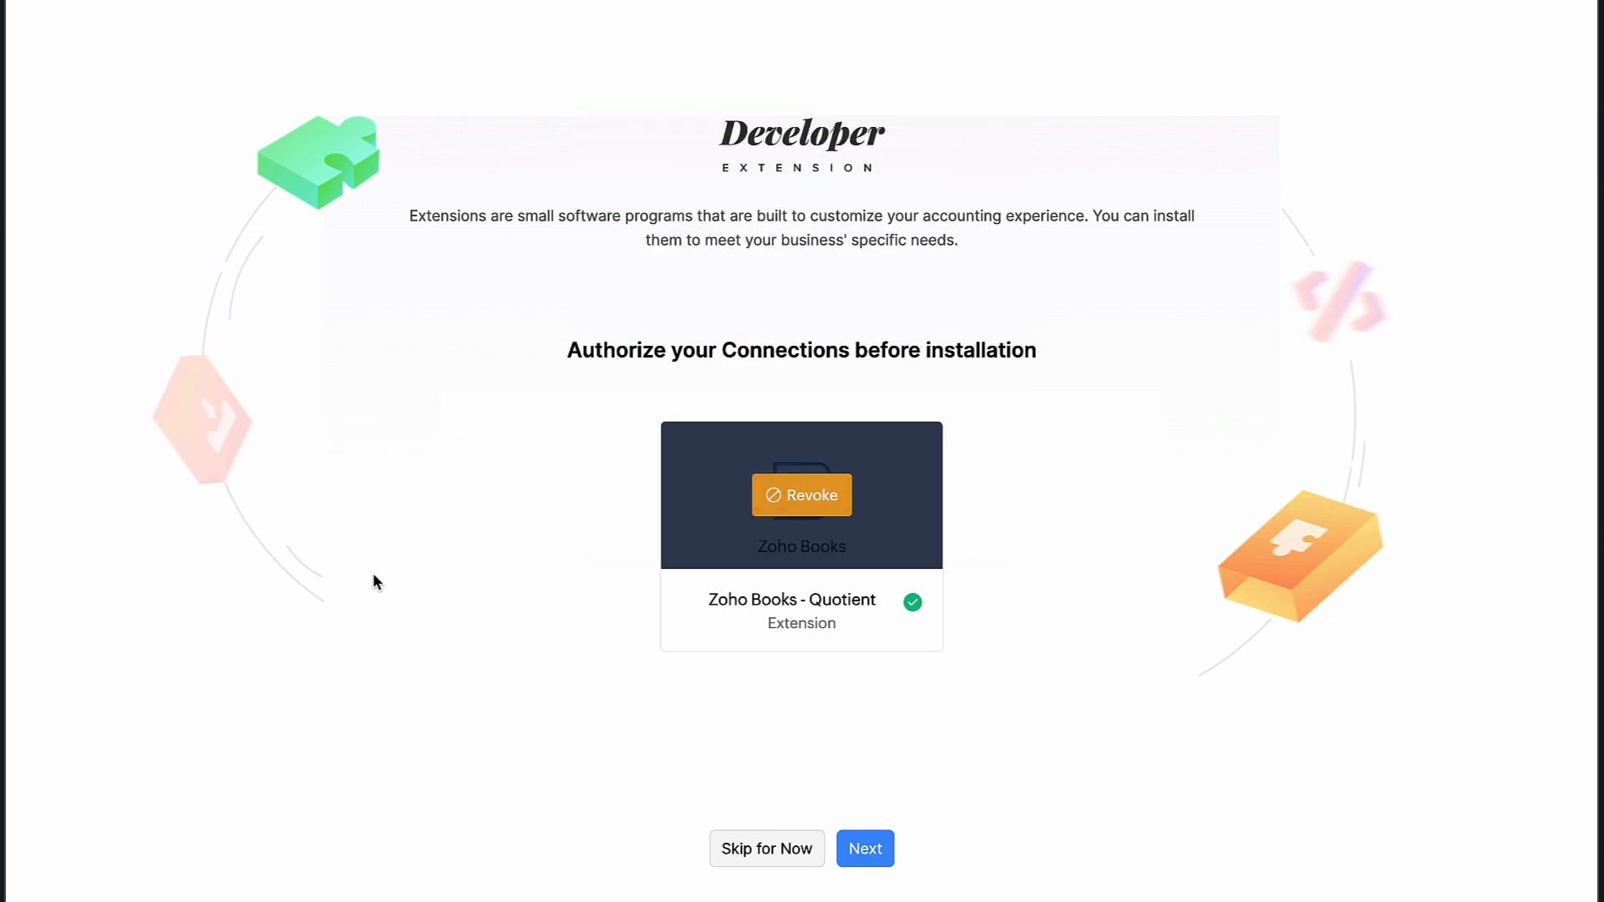
{"action": "left_click", "coordinate": [865, 850]}
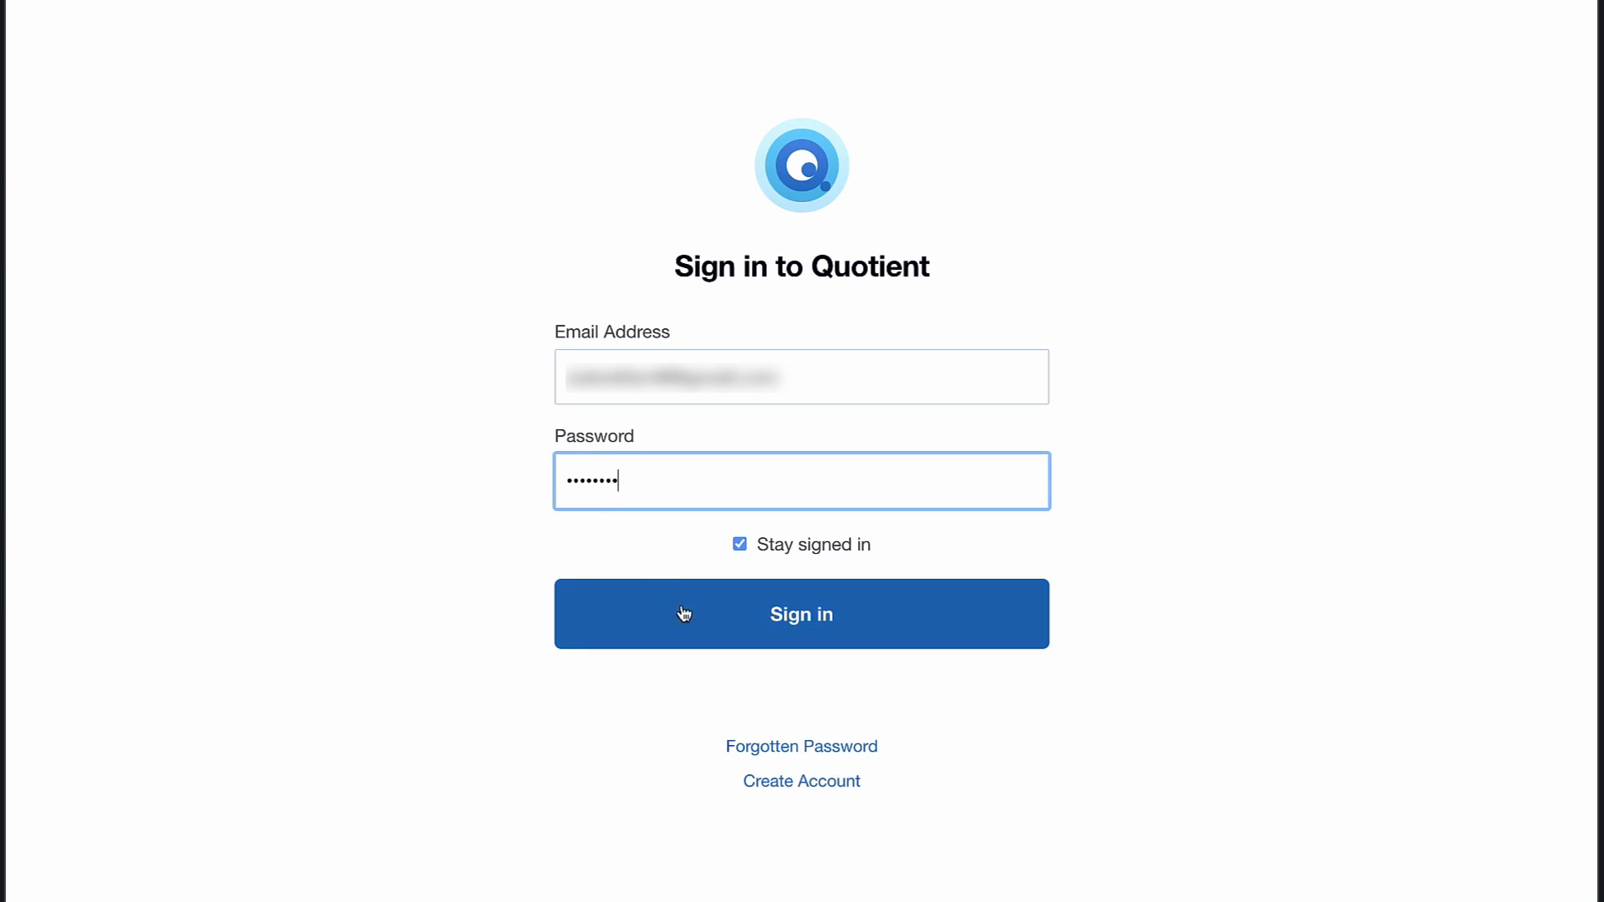
- Sign in to Quotient with the filled-in credentials and open the Webhooks page of the account settings
{"action": "left_click", "coordinate": [683, 614]}
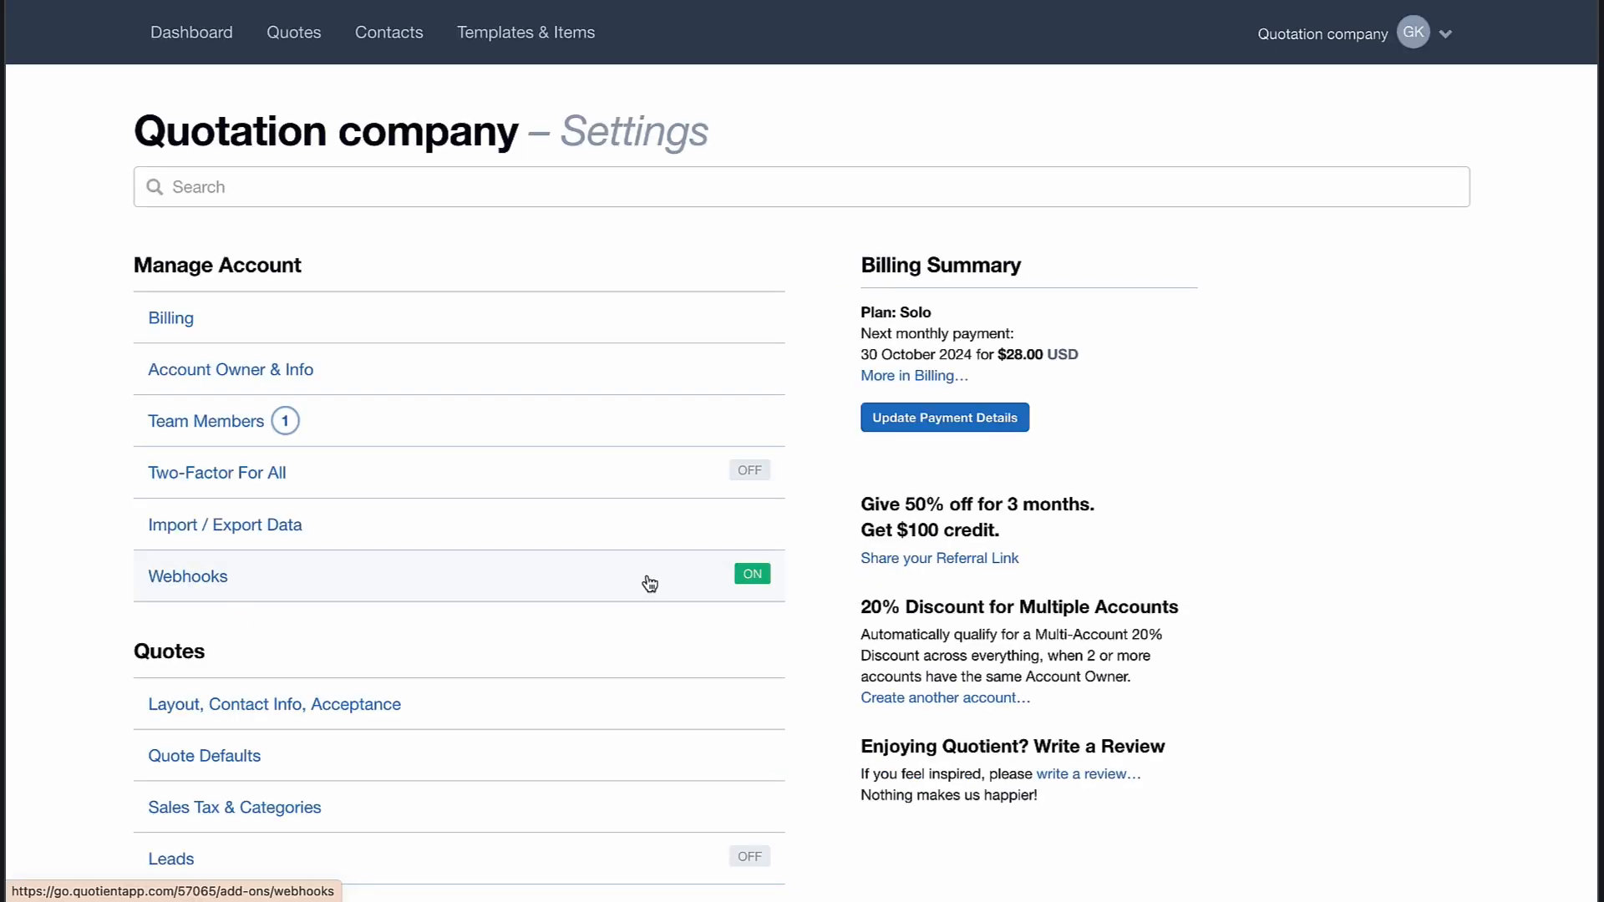
{"action": "left_click", "coordinate": [1452, 57]}
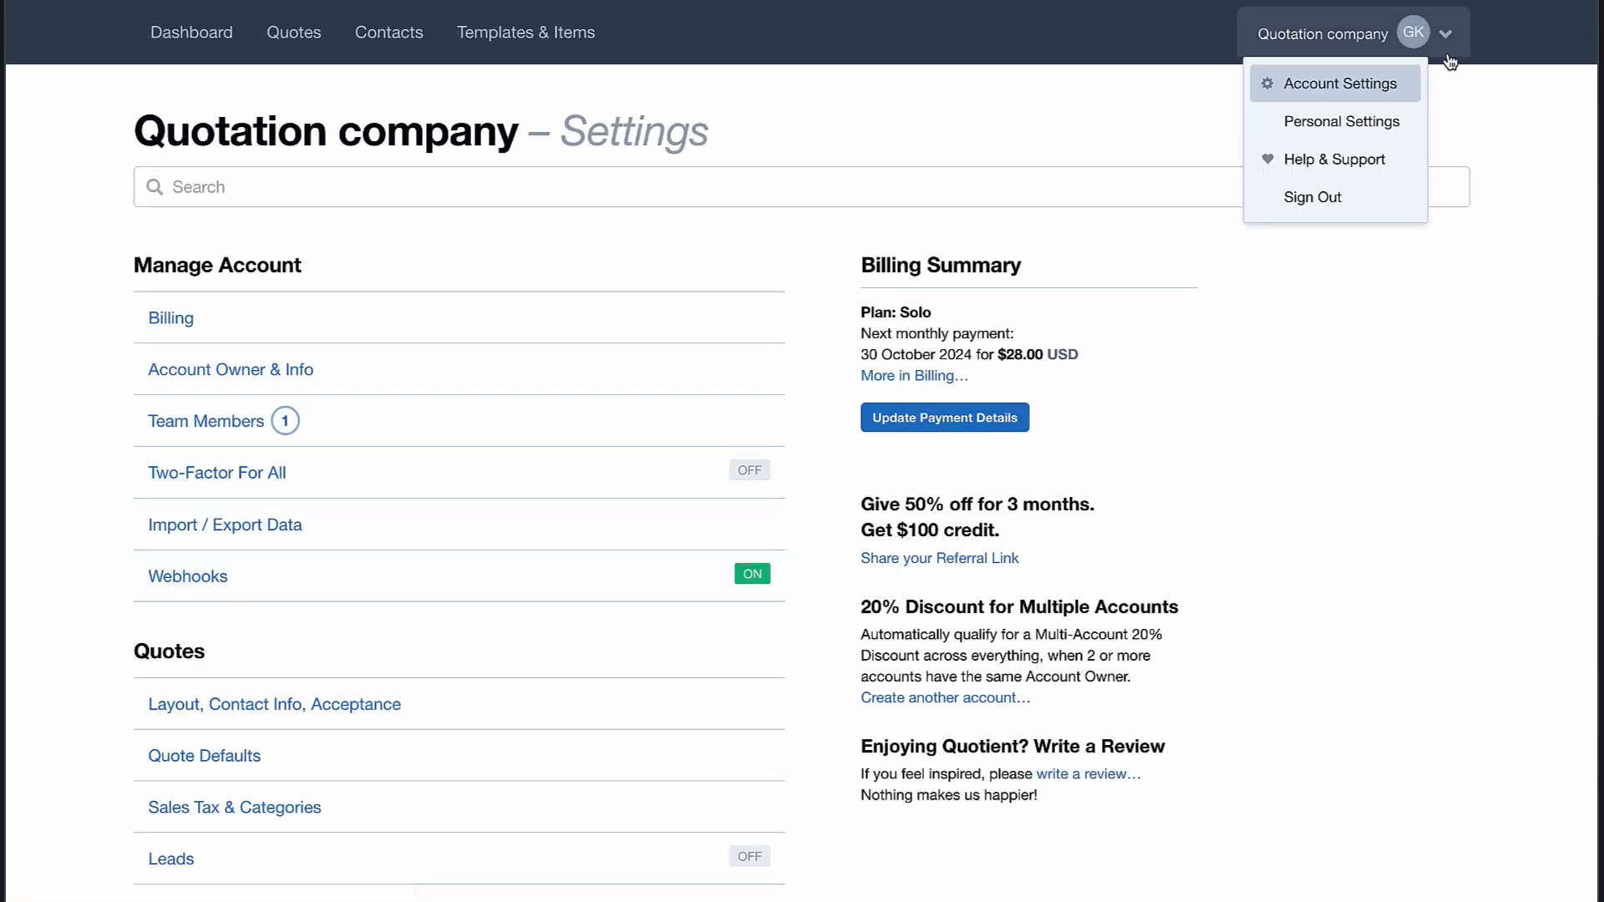
{"action": "left_click", "coordinate": [1400, 82]}
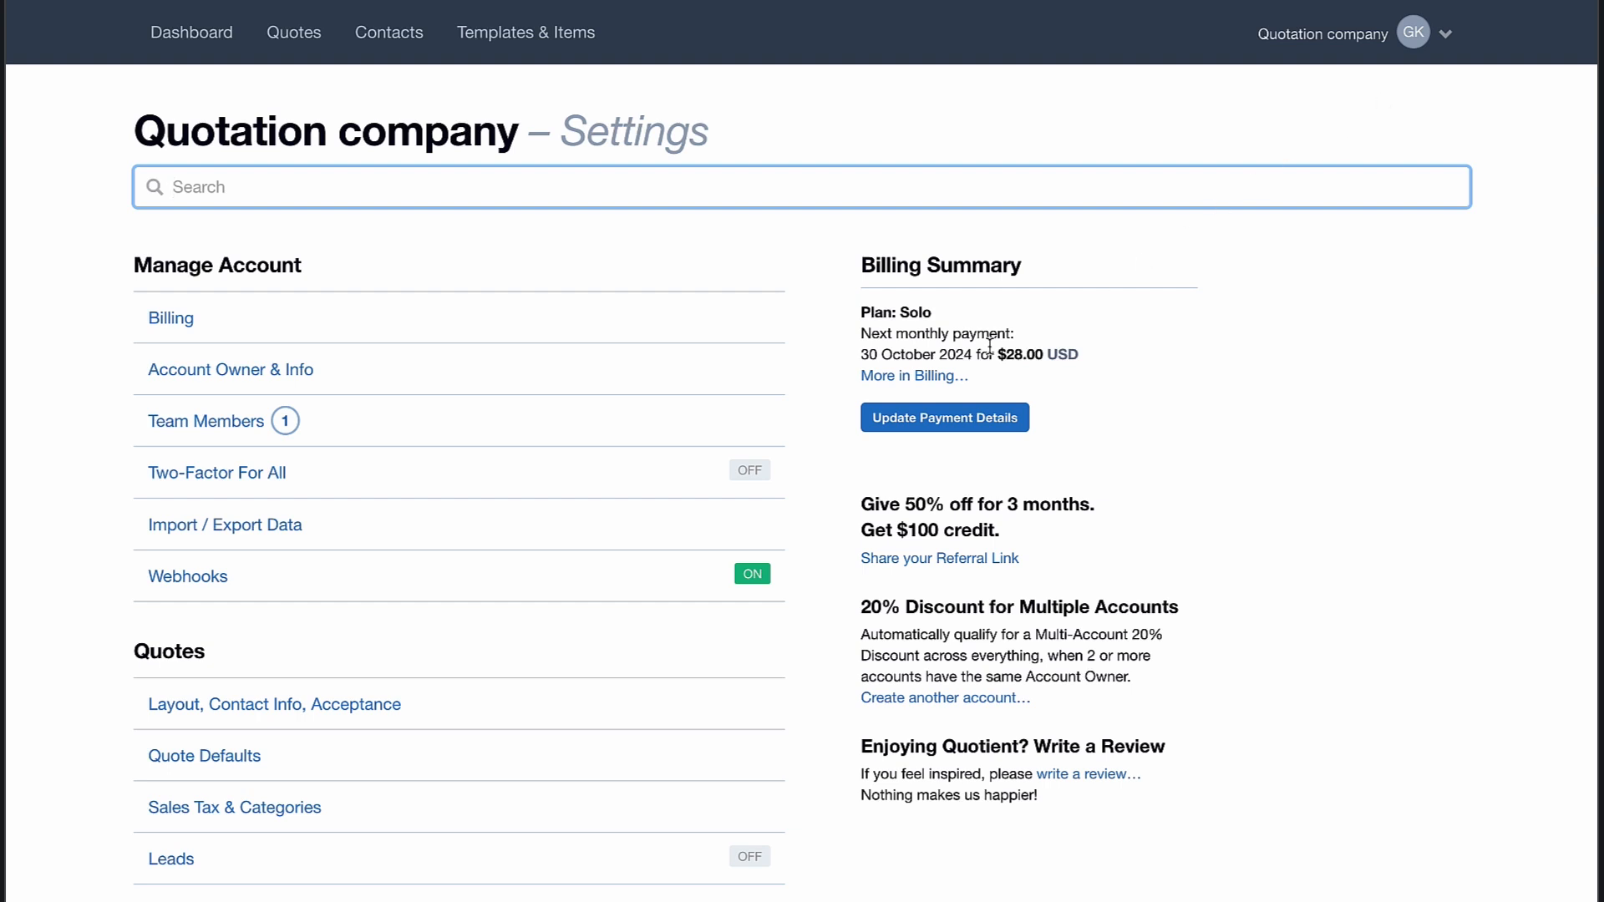
{"action": "left_click", "coordinate": [626, 570]}
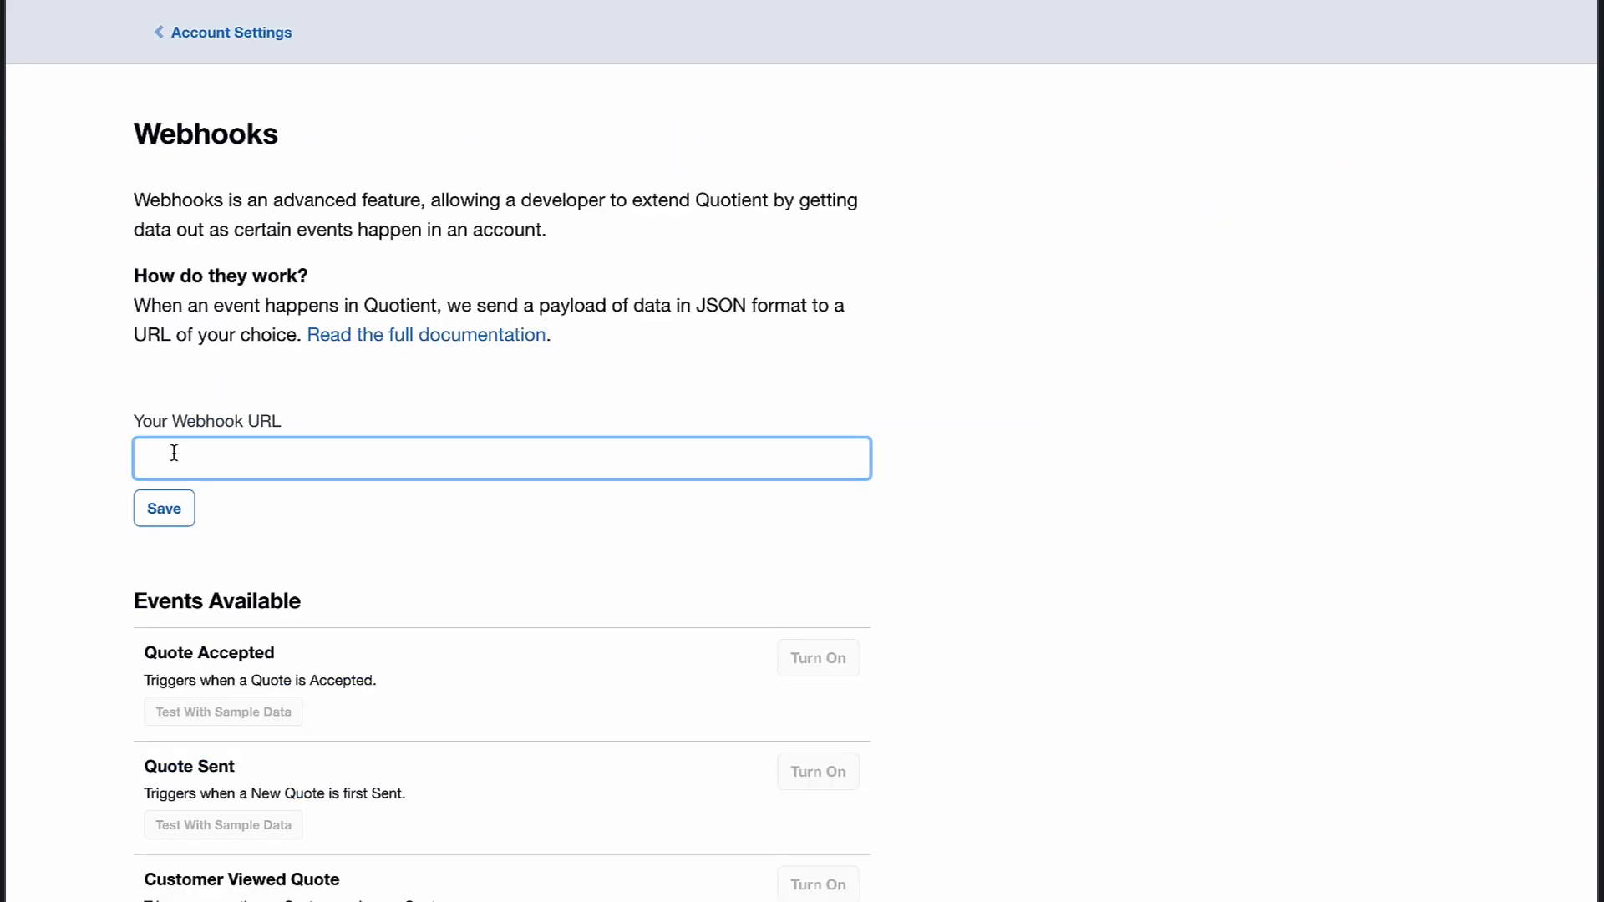
- Paste and save the extension's webhook URL, and turn on the Quote Accepted event
{"action": "key", "text": "ctrl+v"}
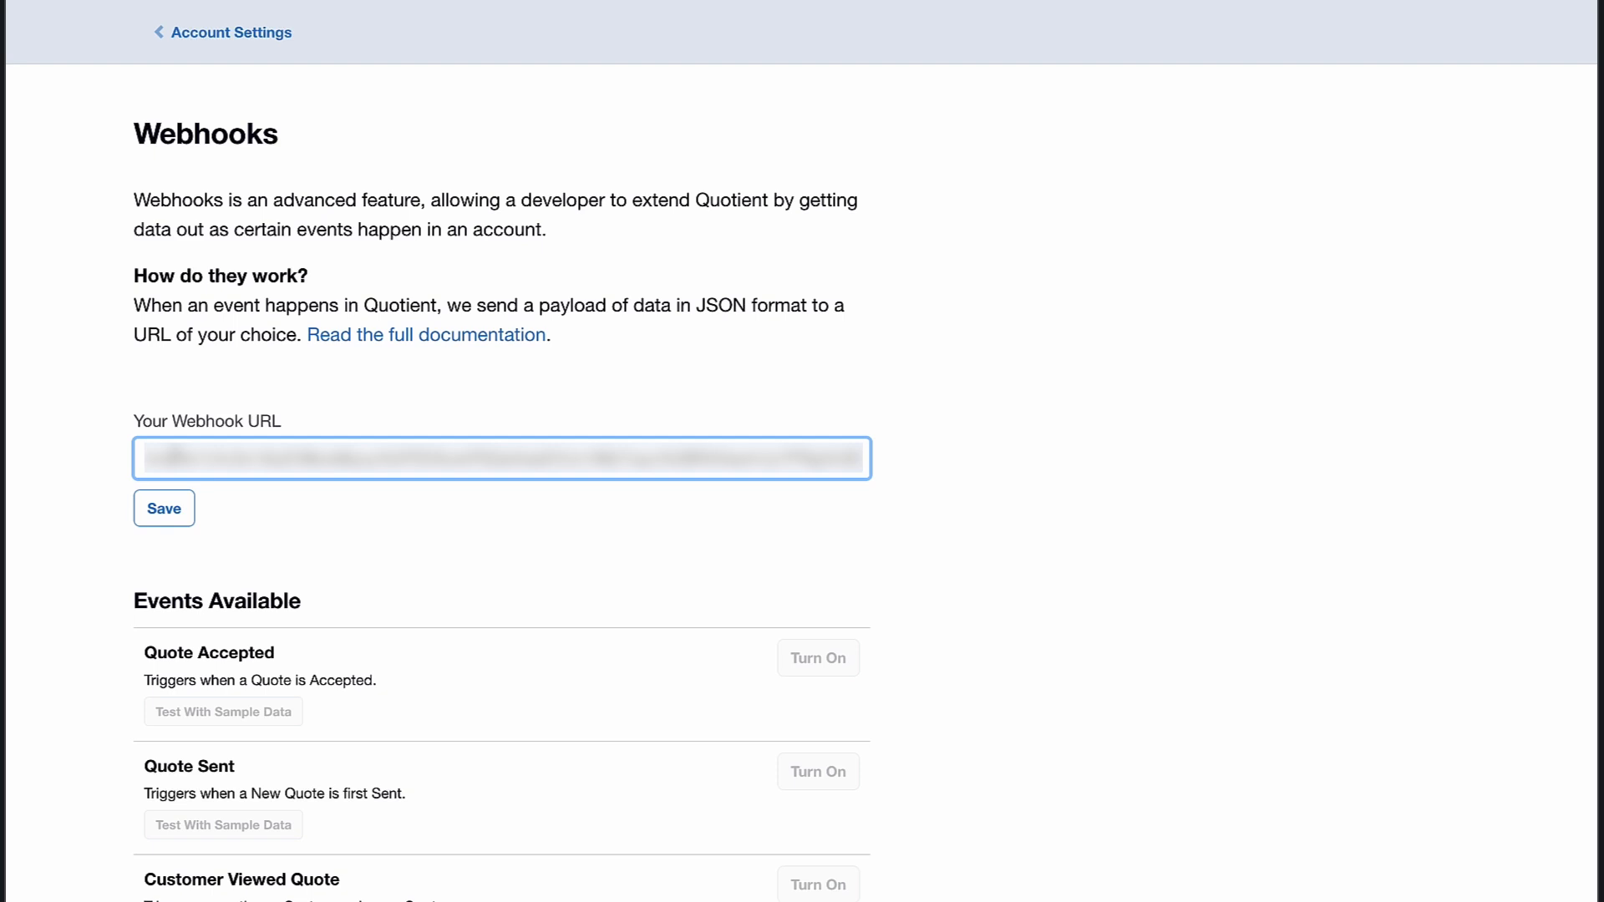
{"action": "left_click", "coordinate": [173, 513]}
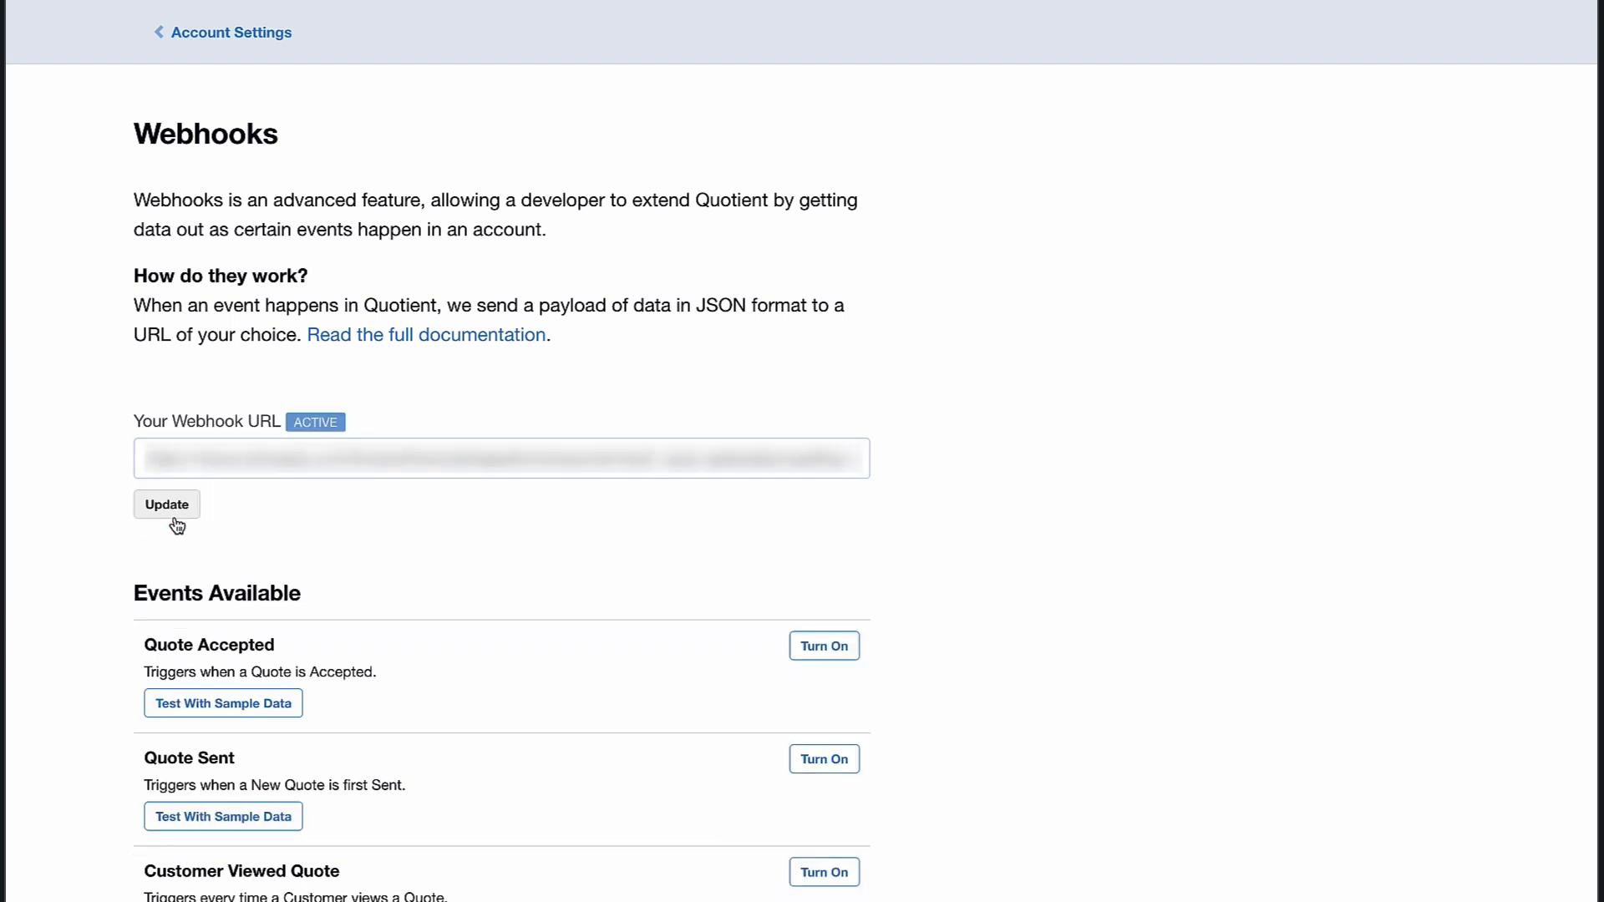
{"action": "left_click", "coordinate": [830, 660]}
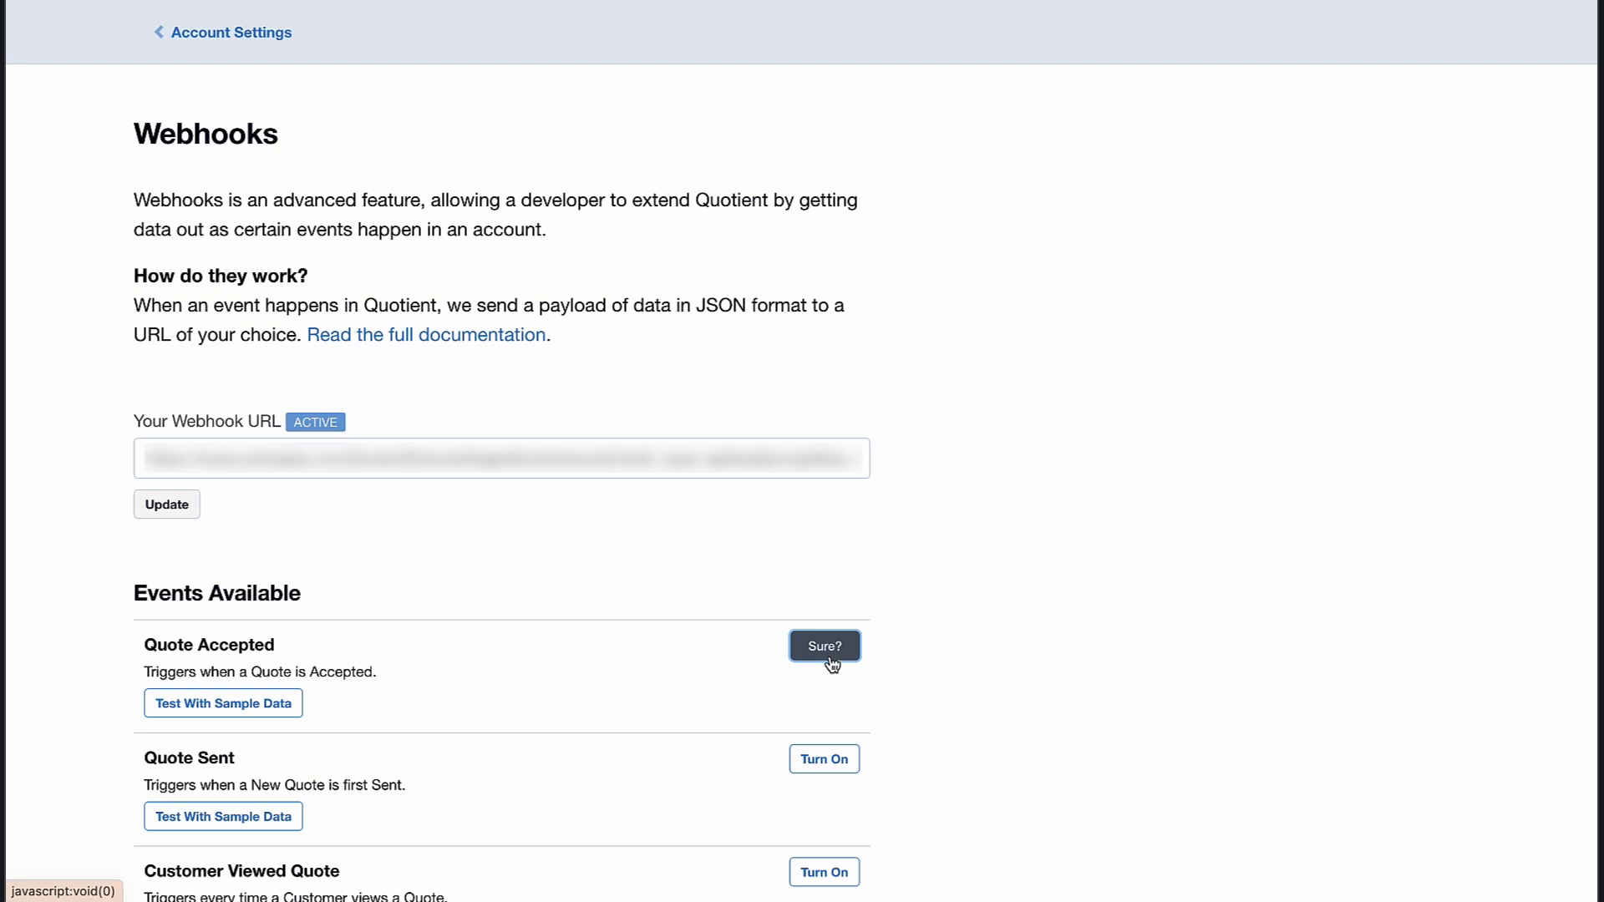
{"action": "left_click", "coordinate": [831, 660]}
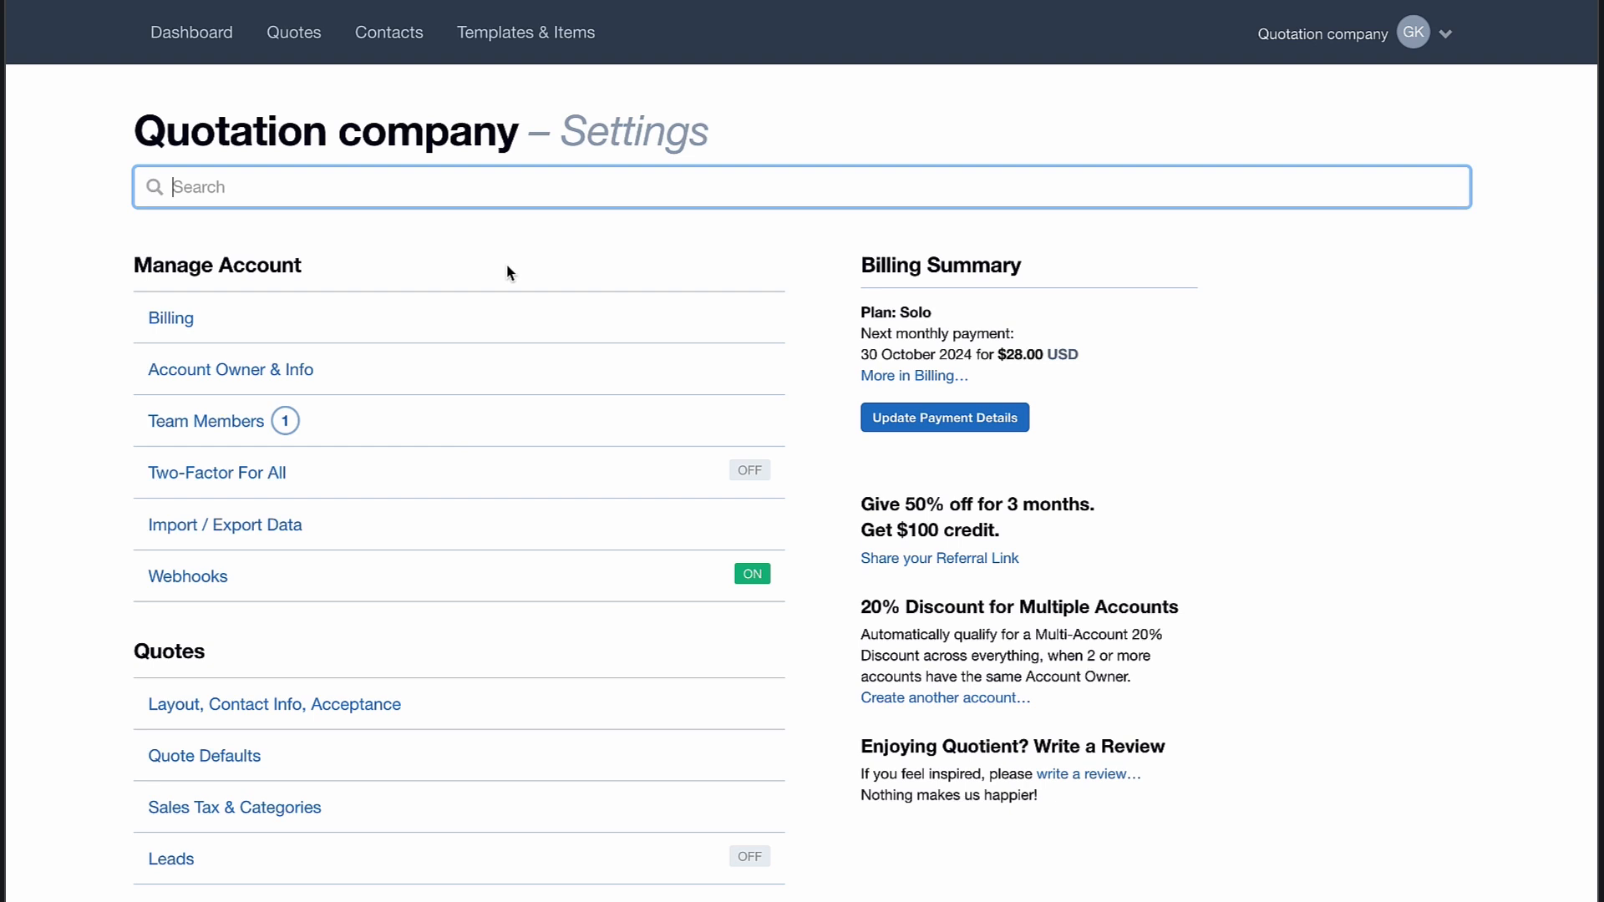
- Copy the name of the 18% GST sales tax from Quotient's Sales Tax & Categories settings
{"action": "left_click", "coordinate": [354, 812]}
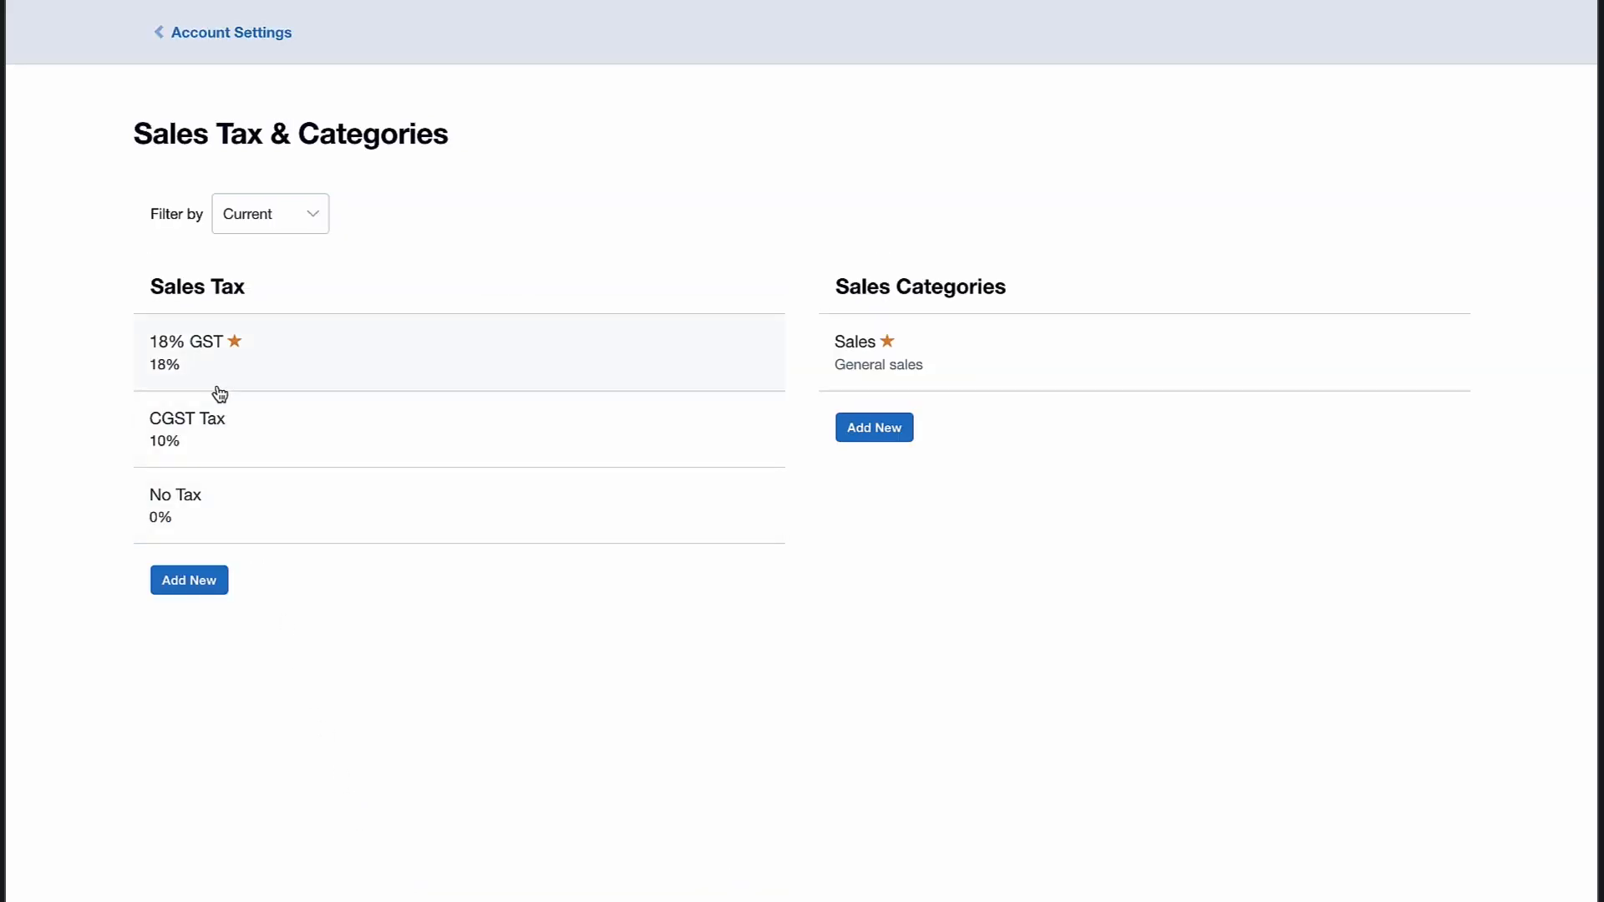
{"action": "left_click", "coordinate": [219, 378]}
{"action": "left_click_drag", "start_coordinate": [251, 243], "coordinate": [114, 243]}
{"action": "key", "text": "ctrl+c"}
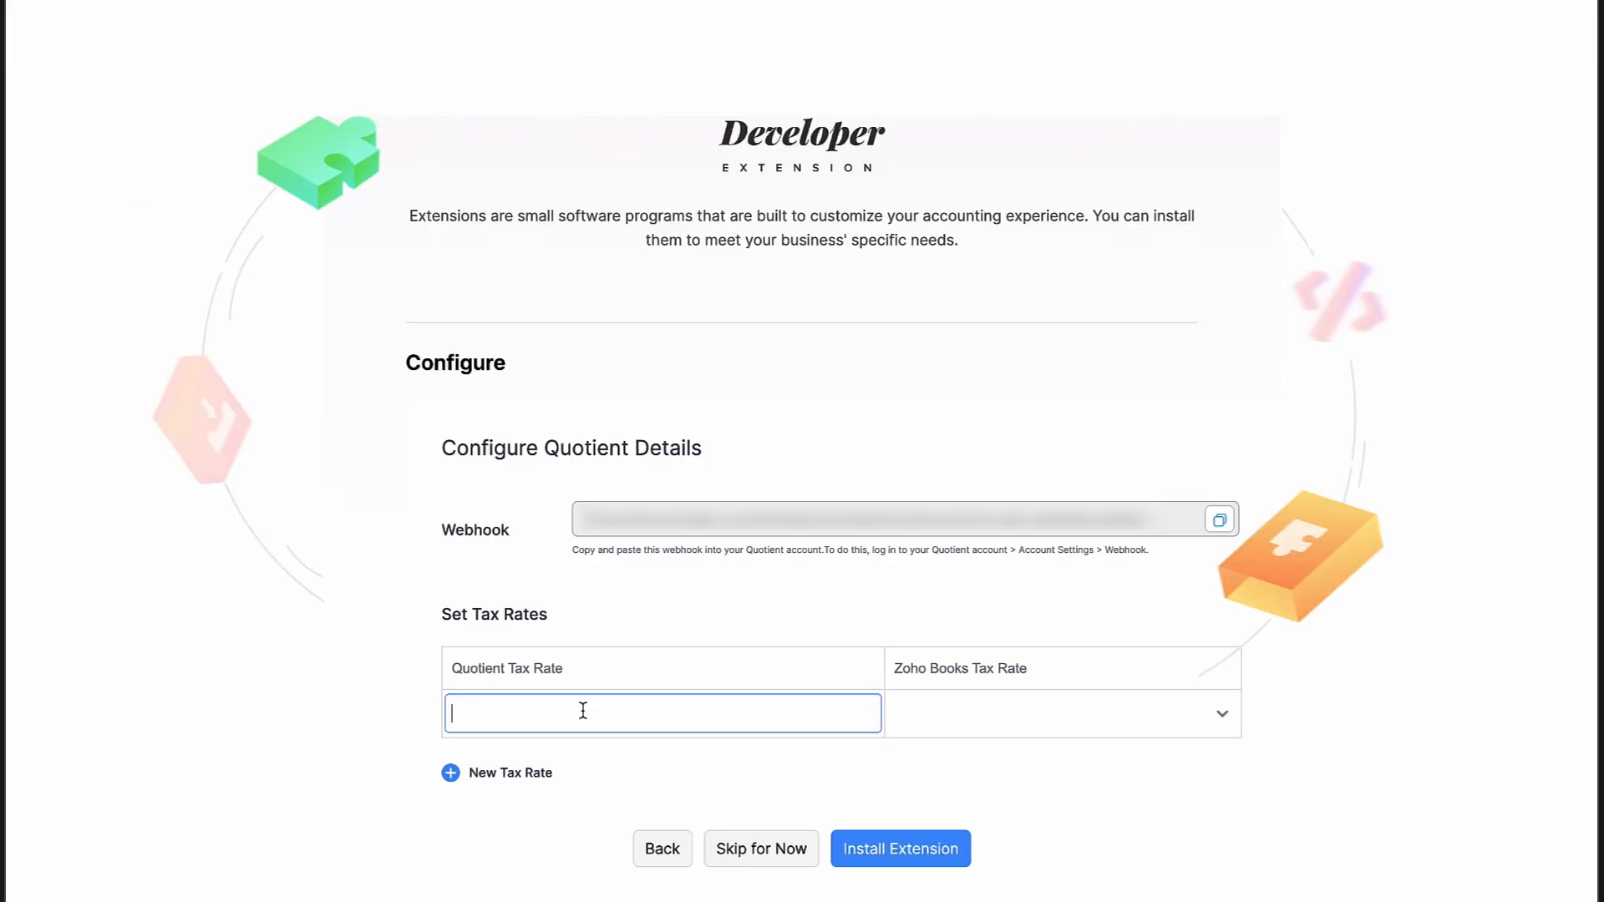
- In the Zoho Books extension setup, map the Quotient tax rate 18% GST to the Zoho Books rate GST18
{"action": "left_click", "coordinate": [583, 710]}
{"action": "key", "text": "ctrl+v"}
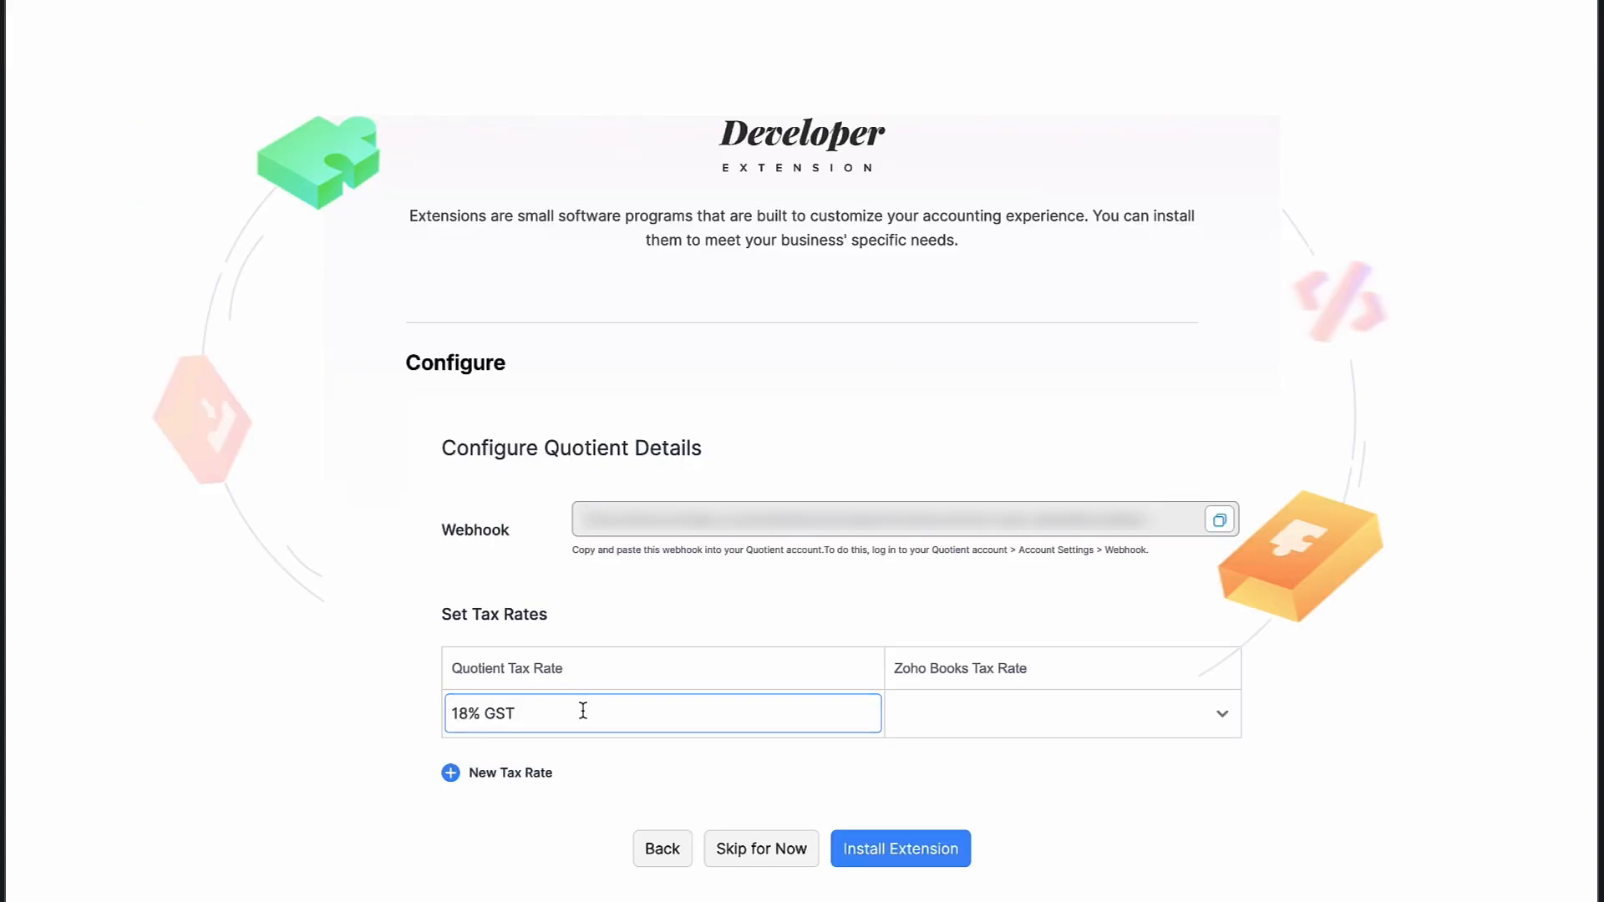
{"action": "left_click", "coordinate": [1036, 724]}
{"action": "scroll", "coordinate": [1037, 726], "scroll_direction": "down", "scroll_amount": 3}
{"action": "left_click", "coordinate": [1038, 700]}
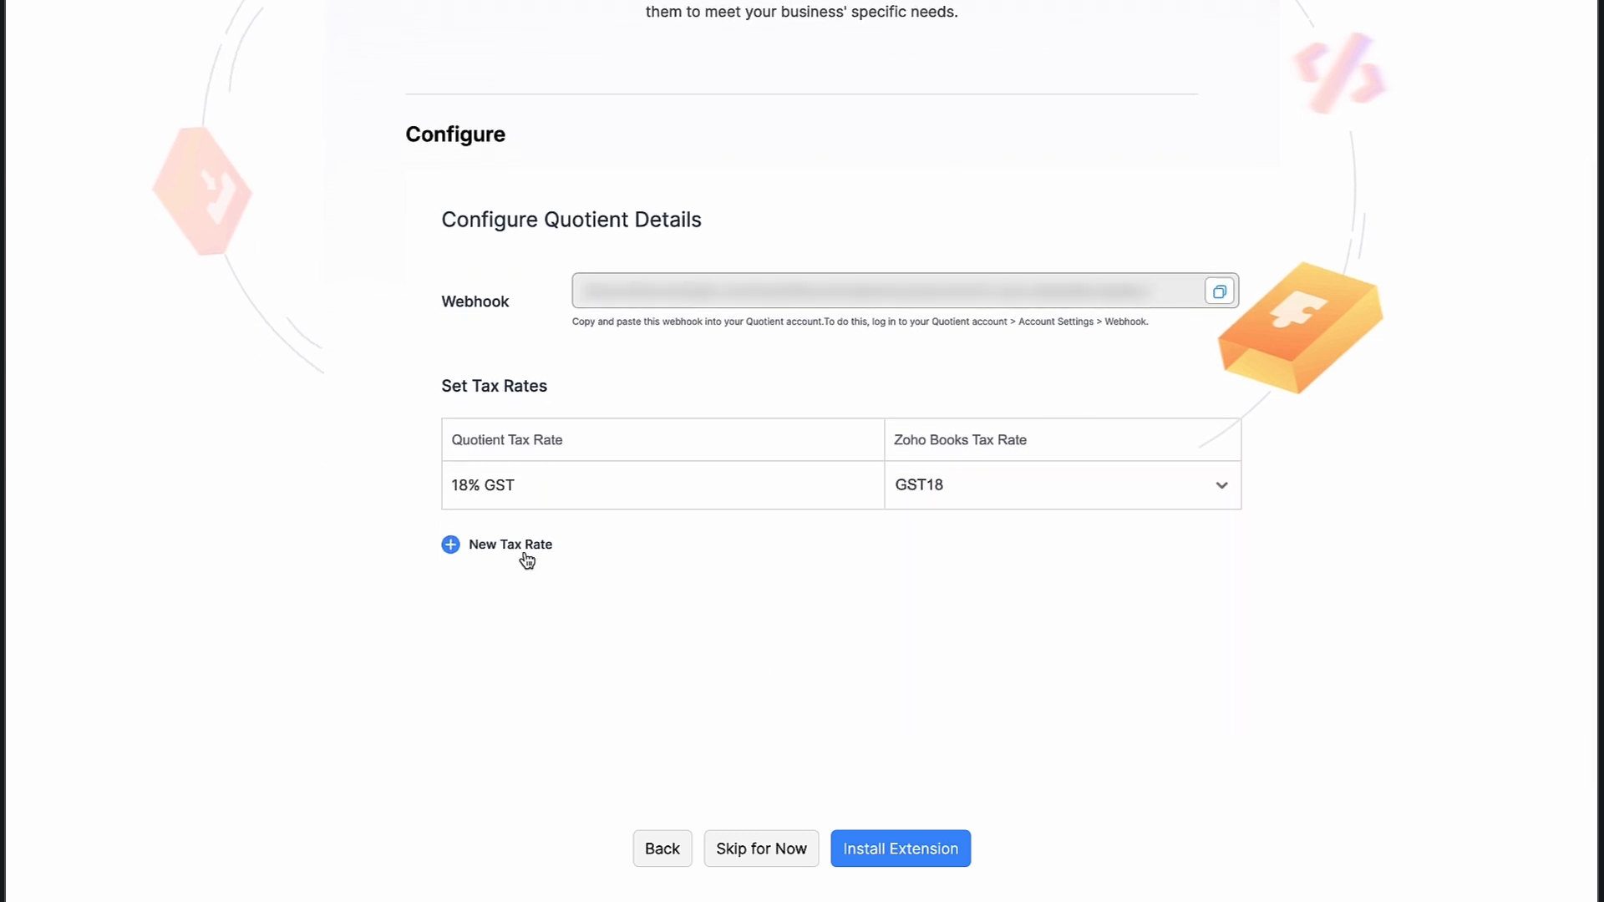
- Add tax rate mappings of CGST Tax to GST12 and No Tax to GST0, and install the extension, acknowledging the webhook reminder
{"action": "left_click", "coordinate": [527, 560]}
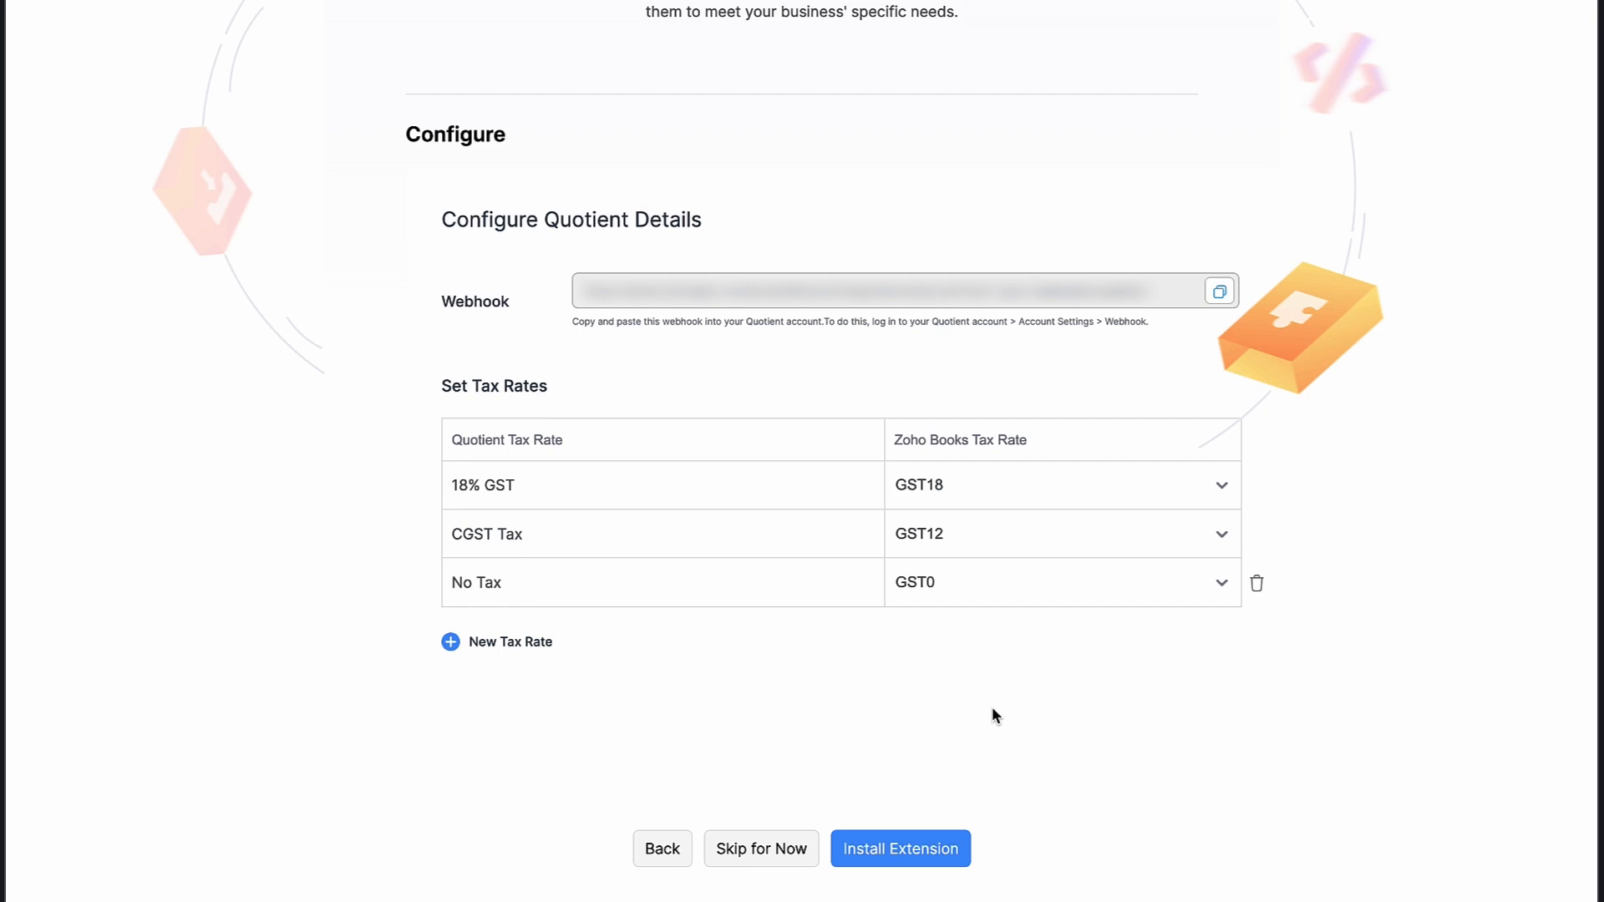
{"action": "left_click", "coordinate": [889, 856]}
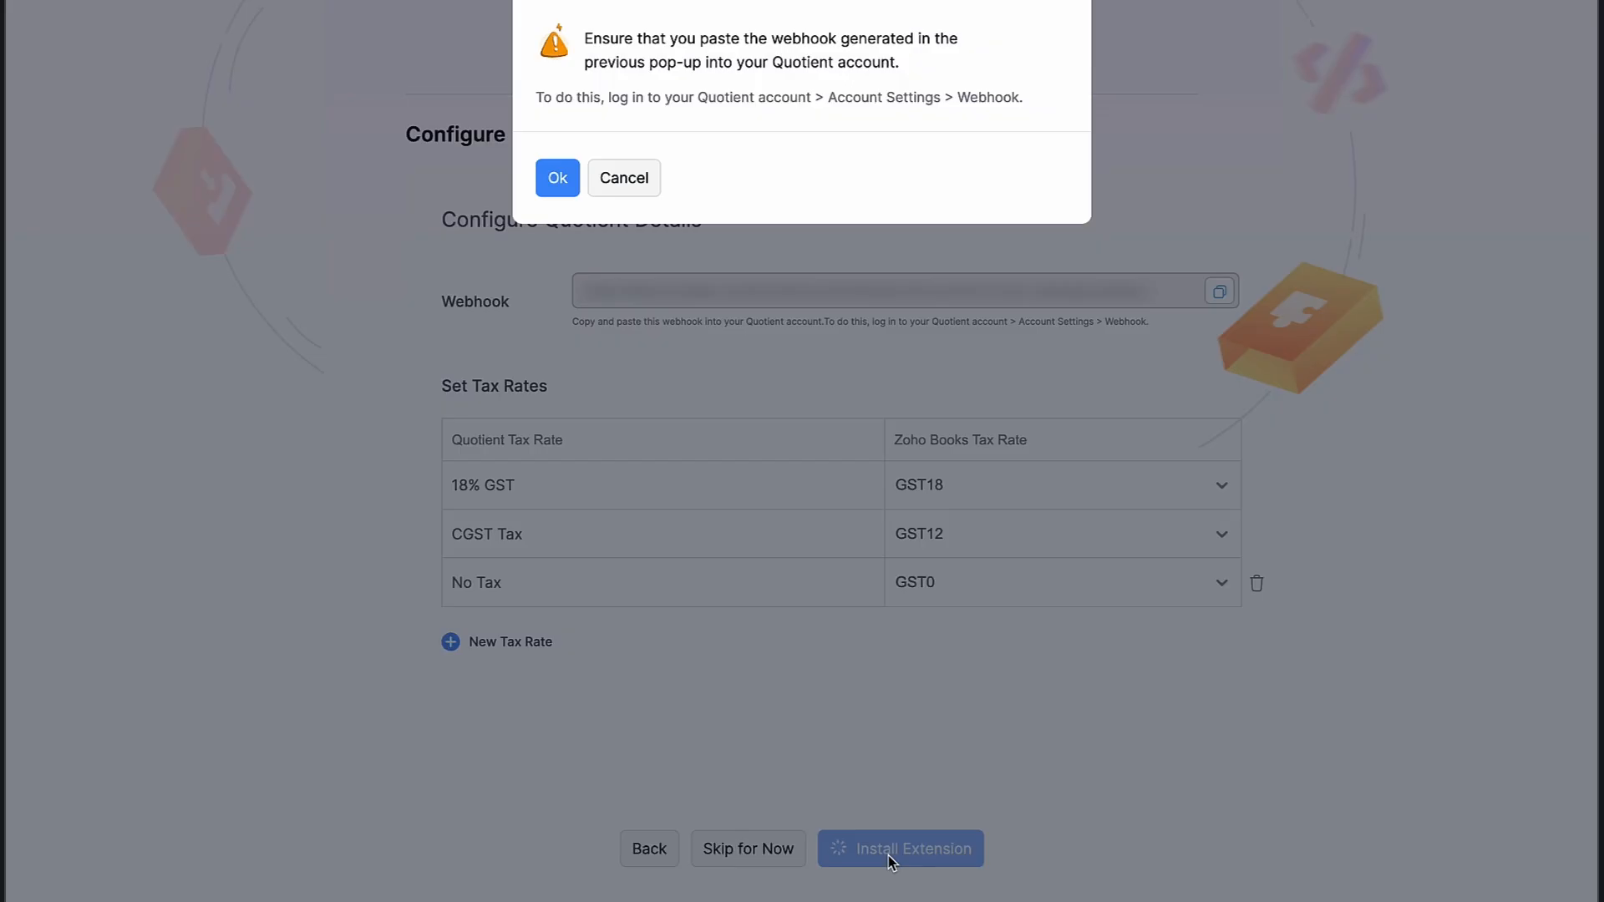
{"action": "left_click", "coordinate": [557, 190]}
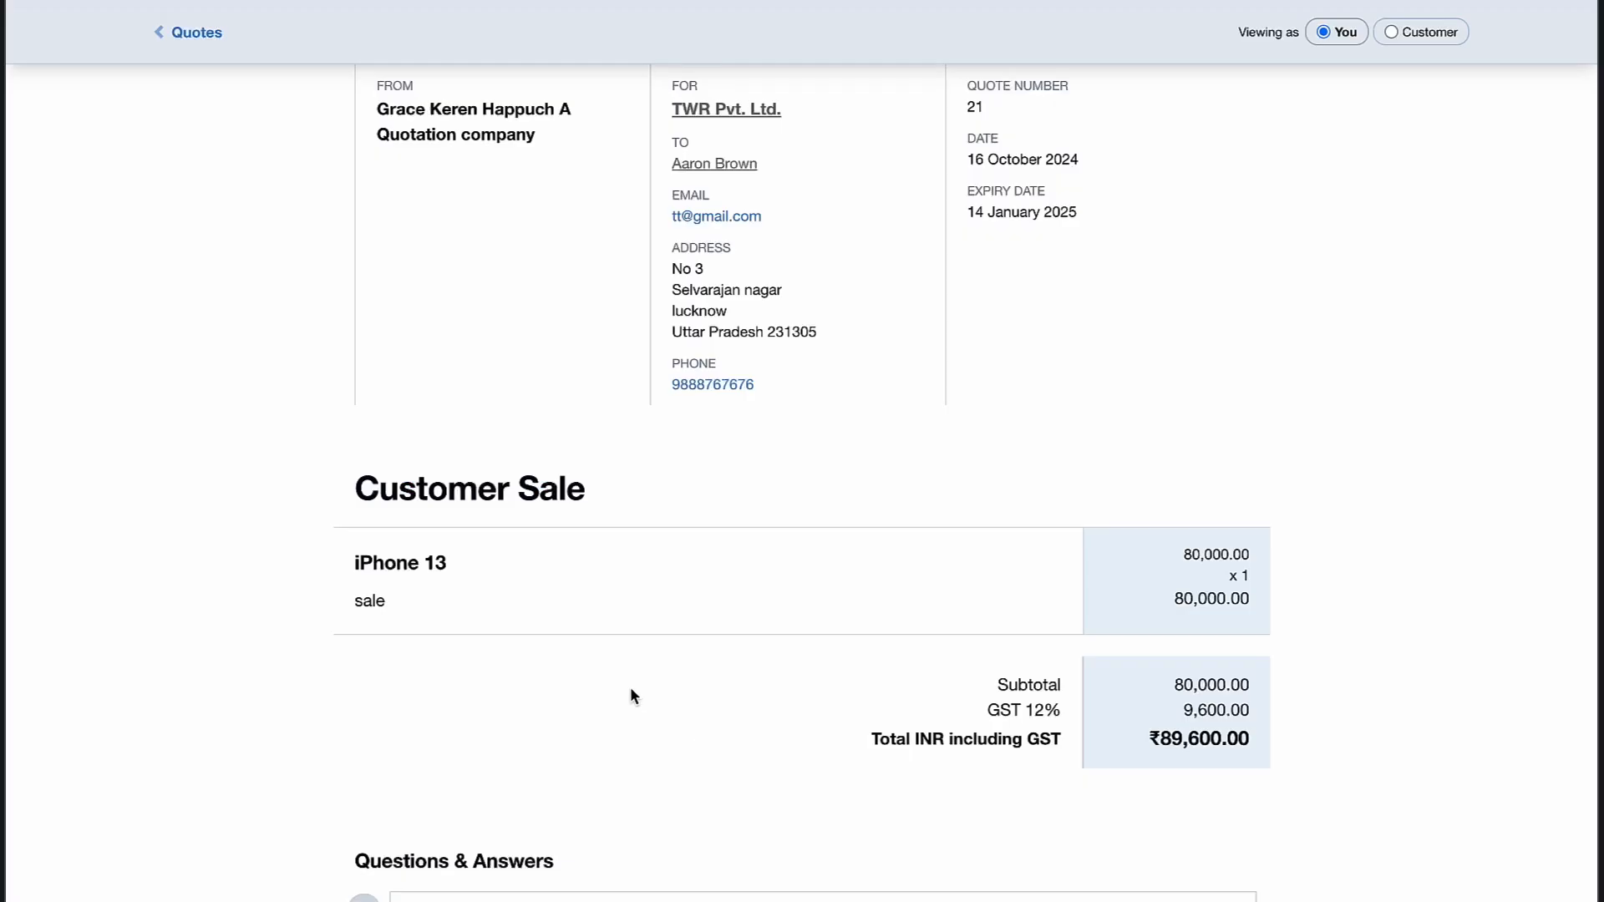
- Review the Customer Sale quote in Quotient and show the Invoices From Quotient view in Zoho Books
{"action": "scroll", "coordinate": [630, 686], "scroll_direction": "down", "scroll_amount": 5}
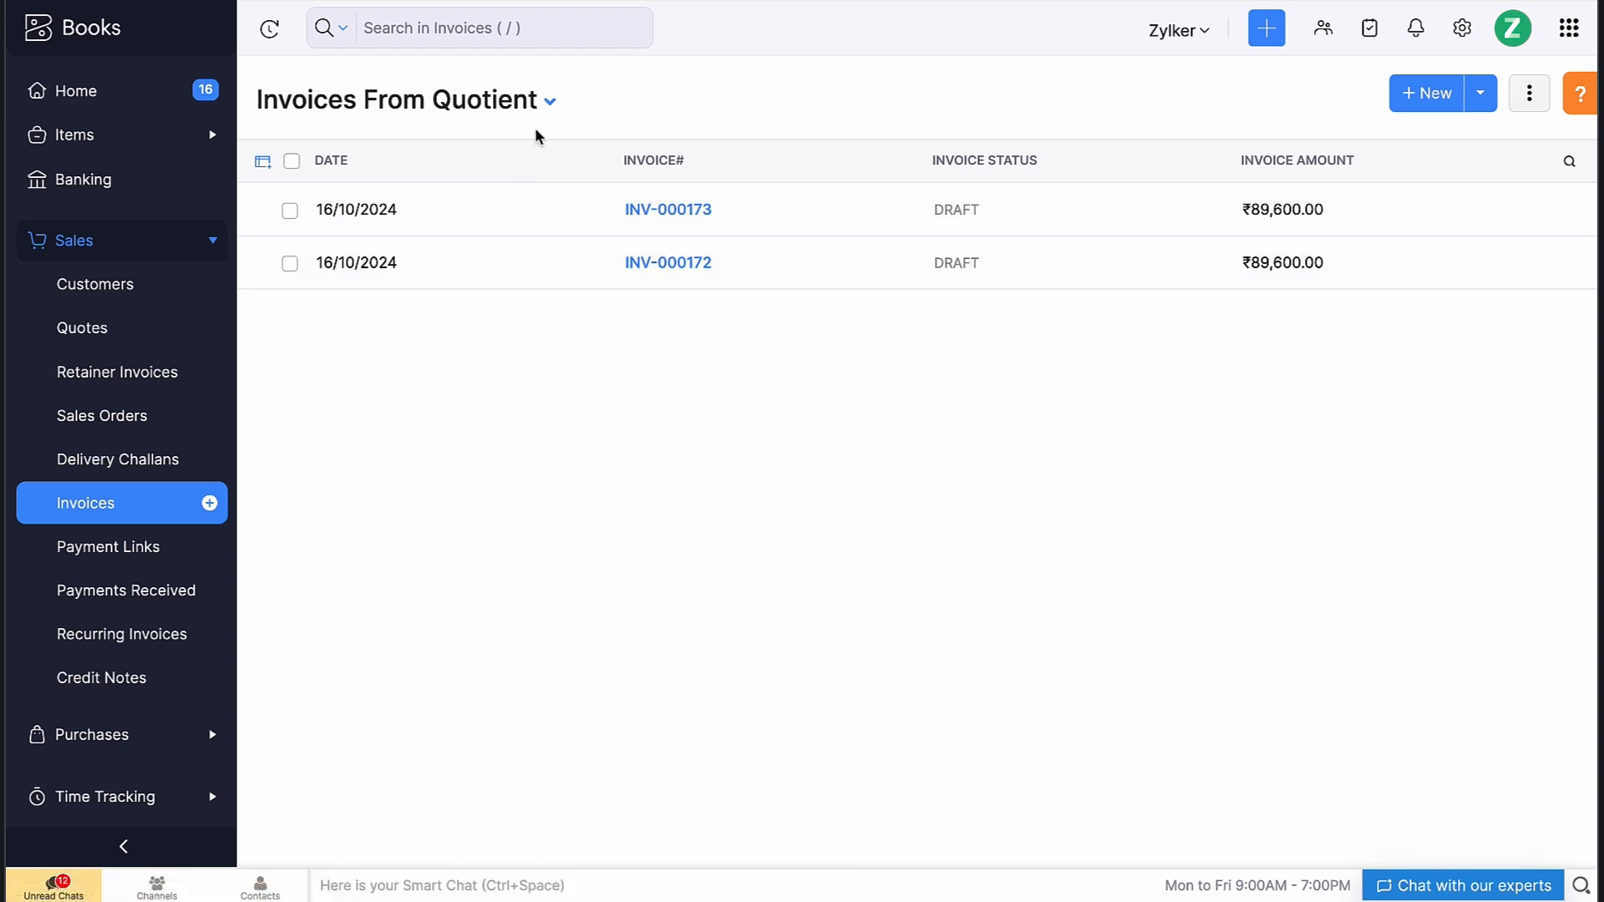
{"action": "left_click", "coordinate": [550, 101]}
{"action": "scroll", "coordinate": [437, 455], "scroll_direction": "down", "scroll_amount": 6}
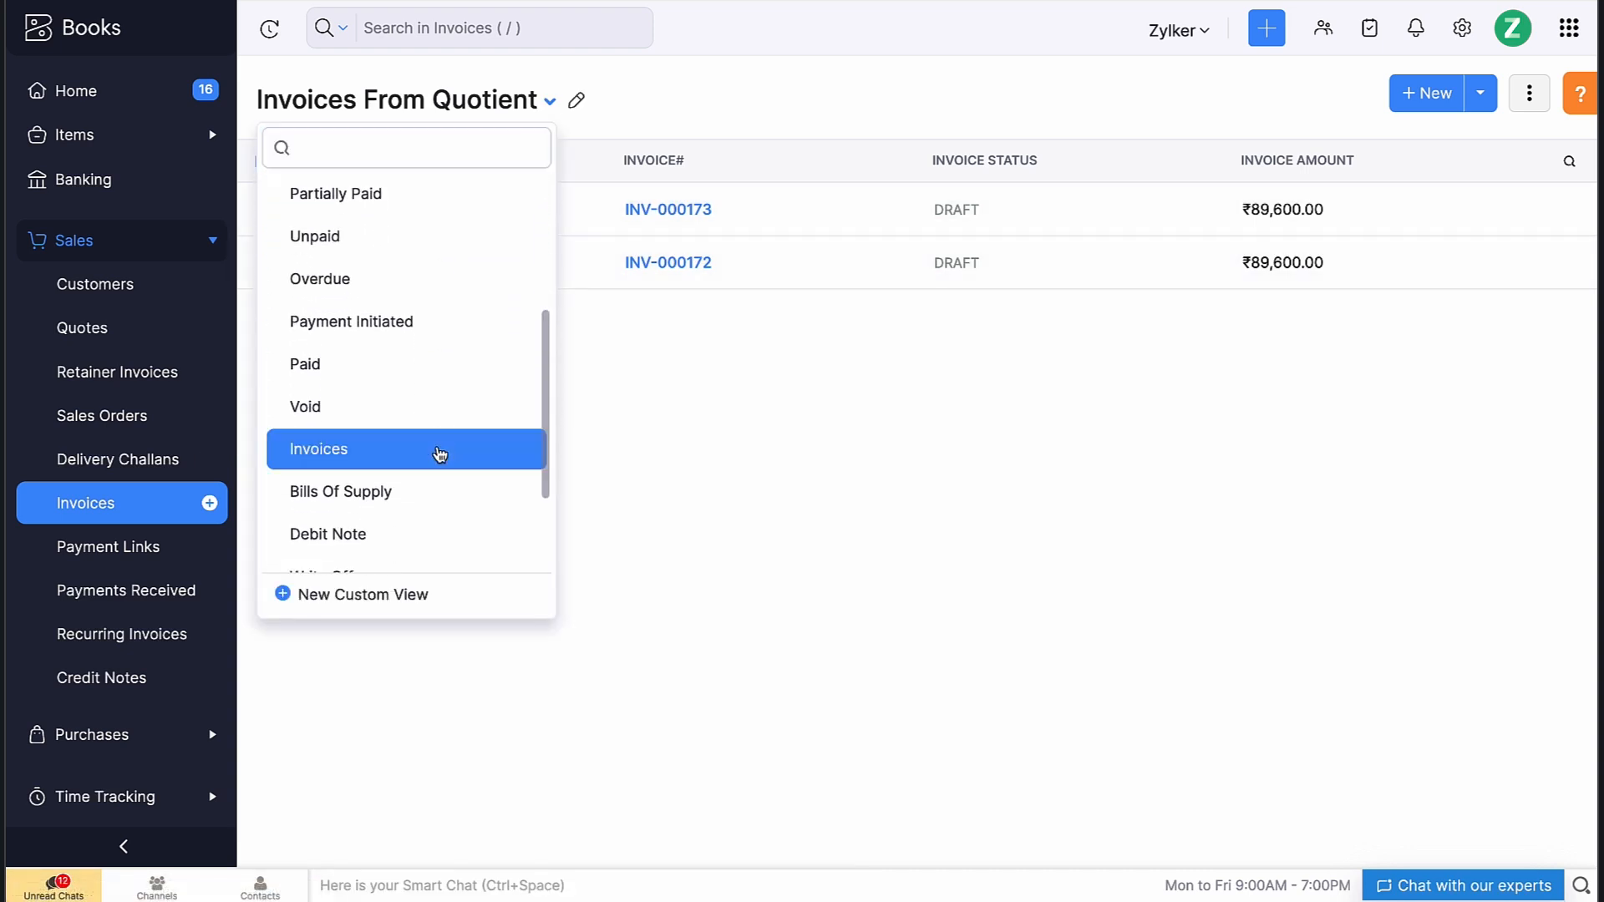
{"action": "left_click", "coordinate": [416, 558]}
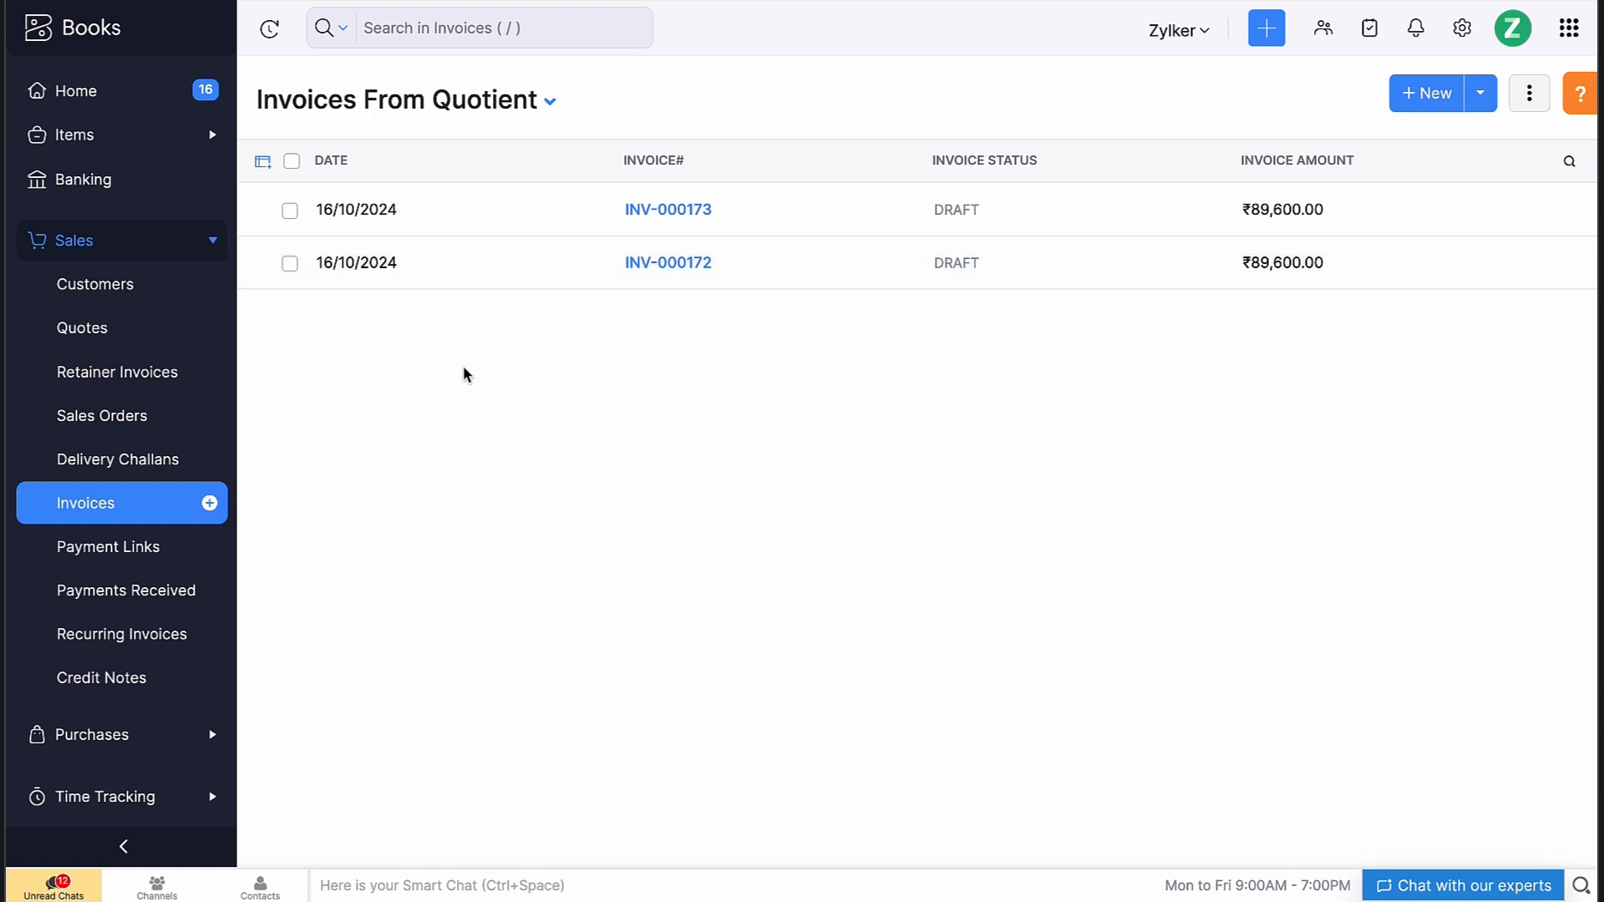
- Open the Quotient Logs custom module in Zoho Books to view the invoice creation records
{"action": "scroll", "coordinate": [159, 628], "scroll_direction": "down", "scroll_amount": 5}
{"action": "scroll", "coordinate": [158, 628], "scroll_direction": "down", "scroll_amount": 1}
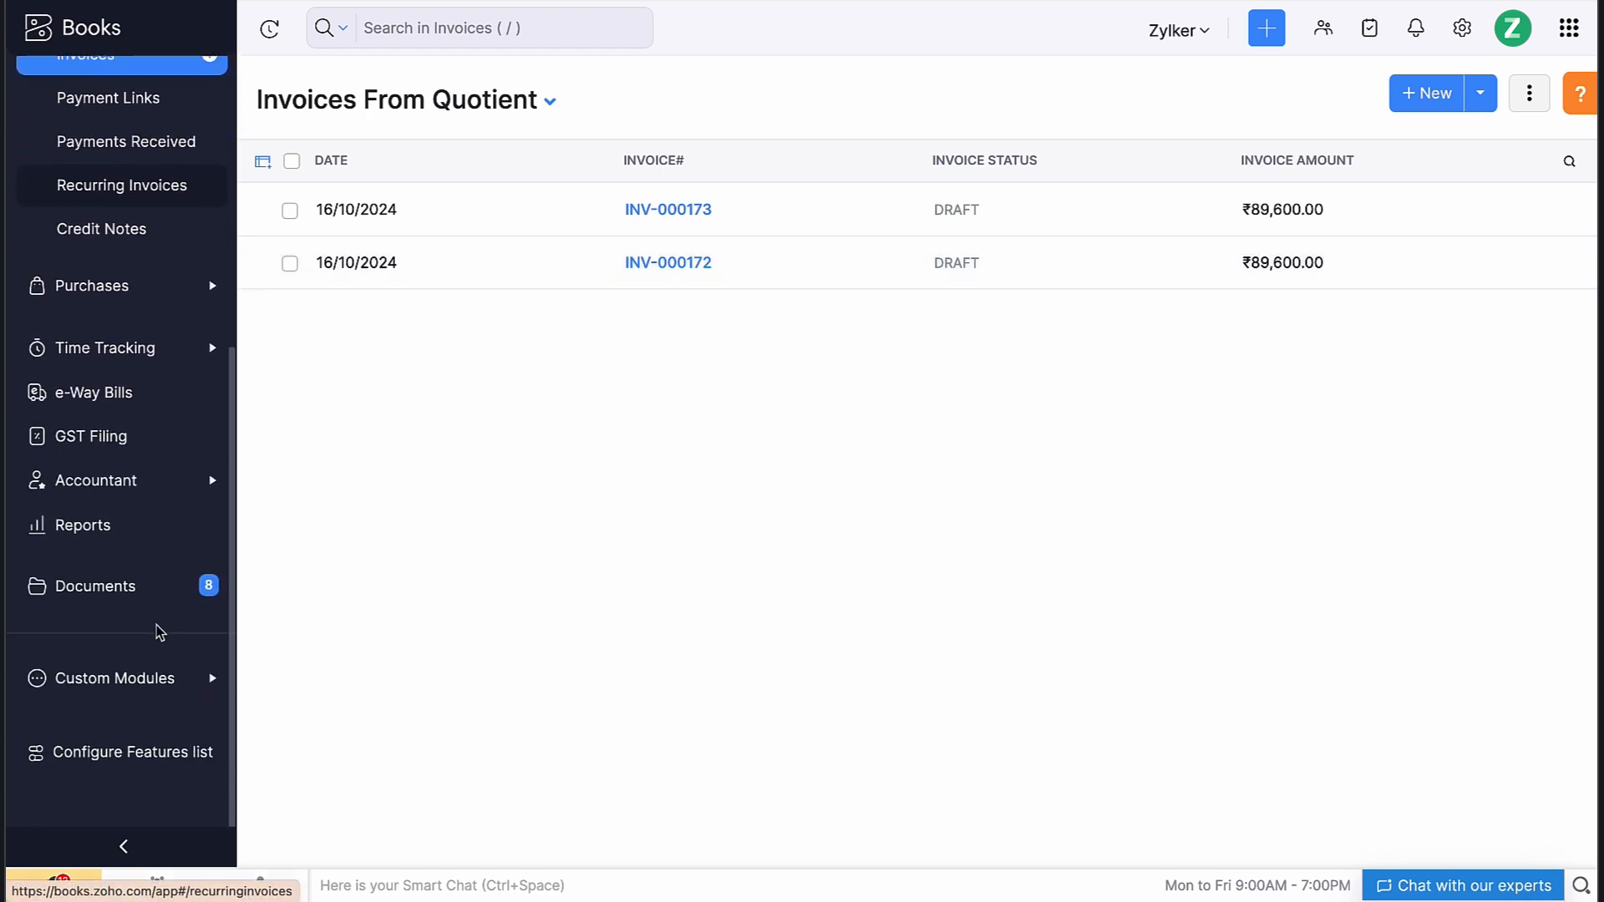
{"action": "left_click", "coordinate": [153, 678]}
{"action": "left_click", "coordinate": [144, 686]}
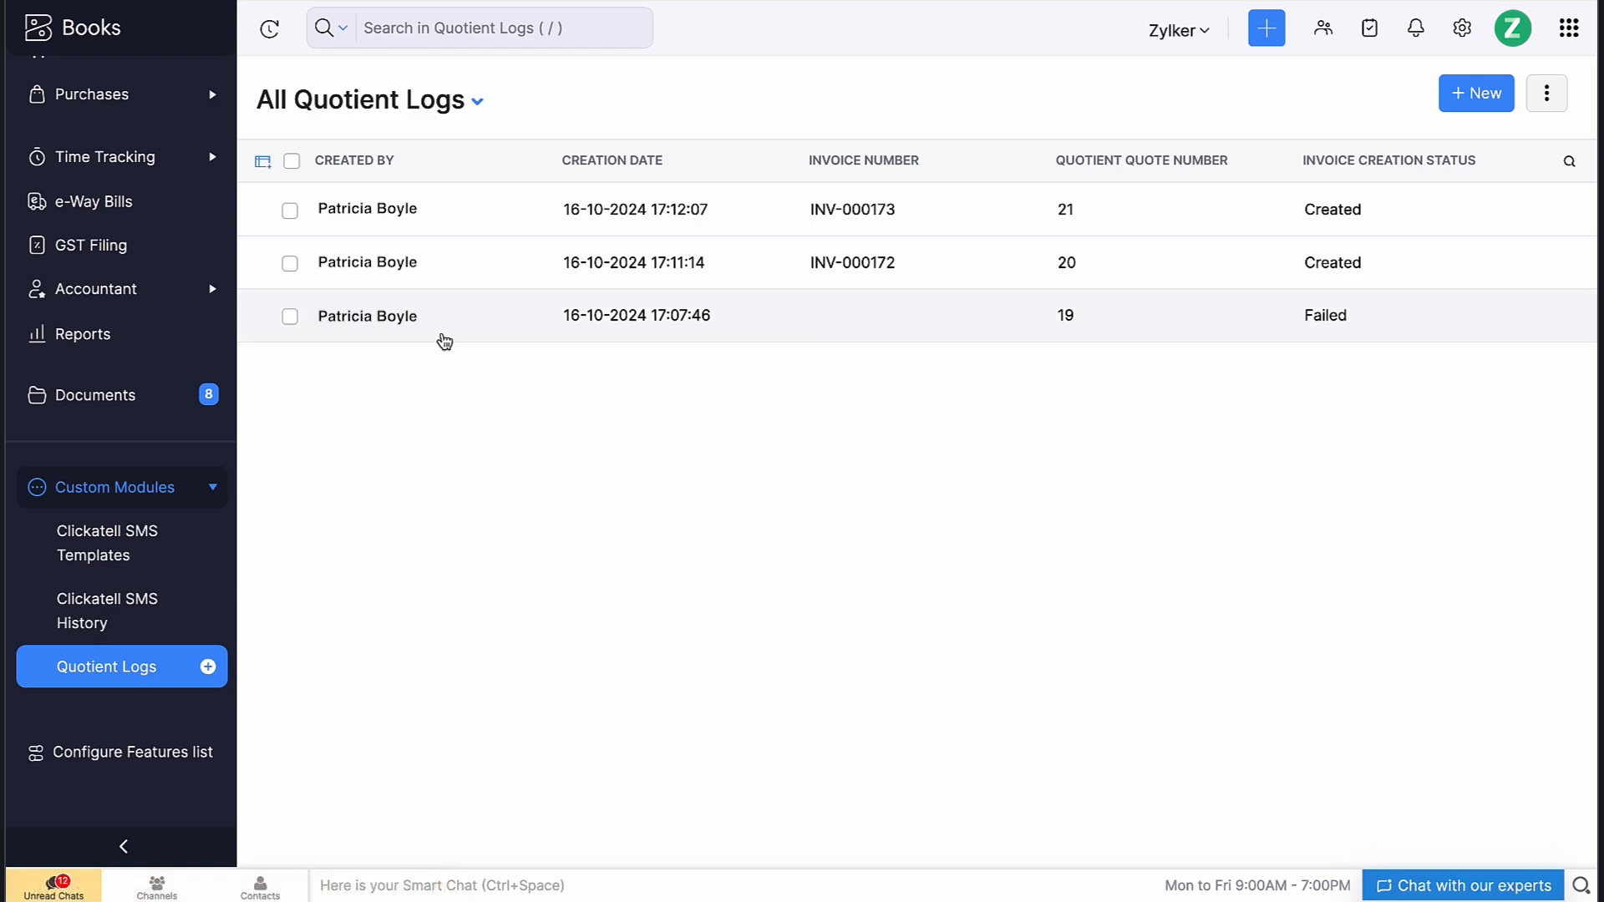
- Open the failed log entry for Quotient quote 19 and examine its reason for failure
{"action": "left_click", "coordinate": [443, 337]}
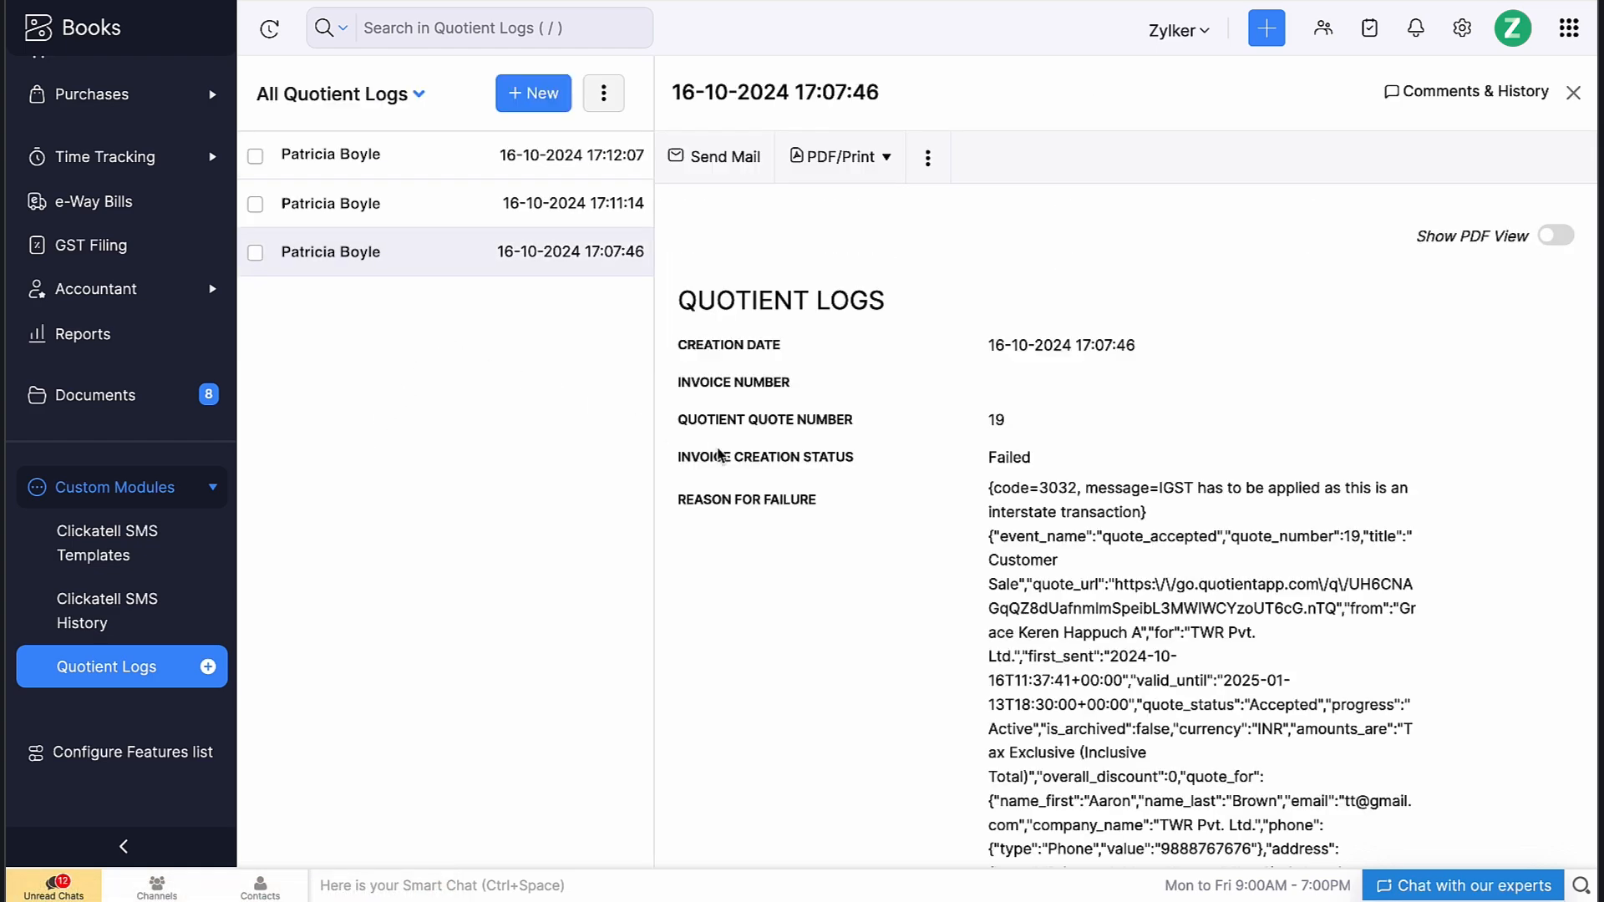
{"action": "scroll", "coordinate": [869, 521], "scroll_direction": "down", "scroll_amount": 3}
{"action": "scroll", "coordinate": [870, 521], "scroll_direction": "down", "scroll_amount": 1}
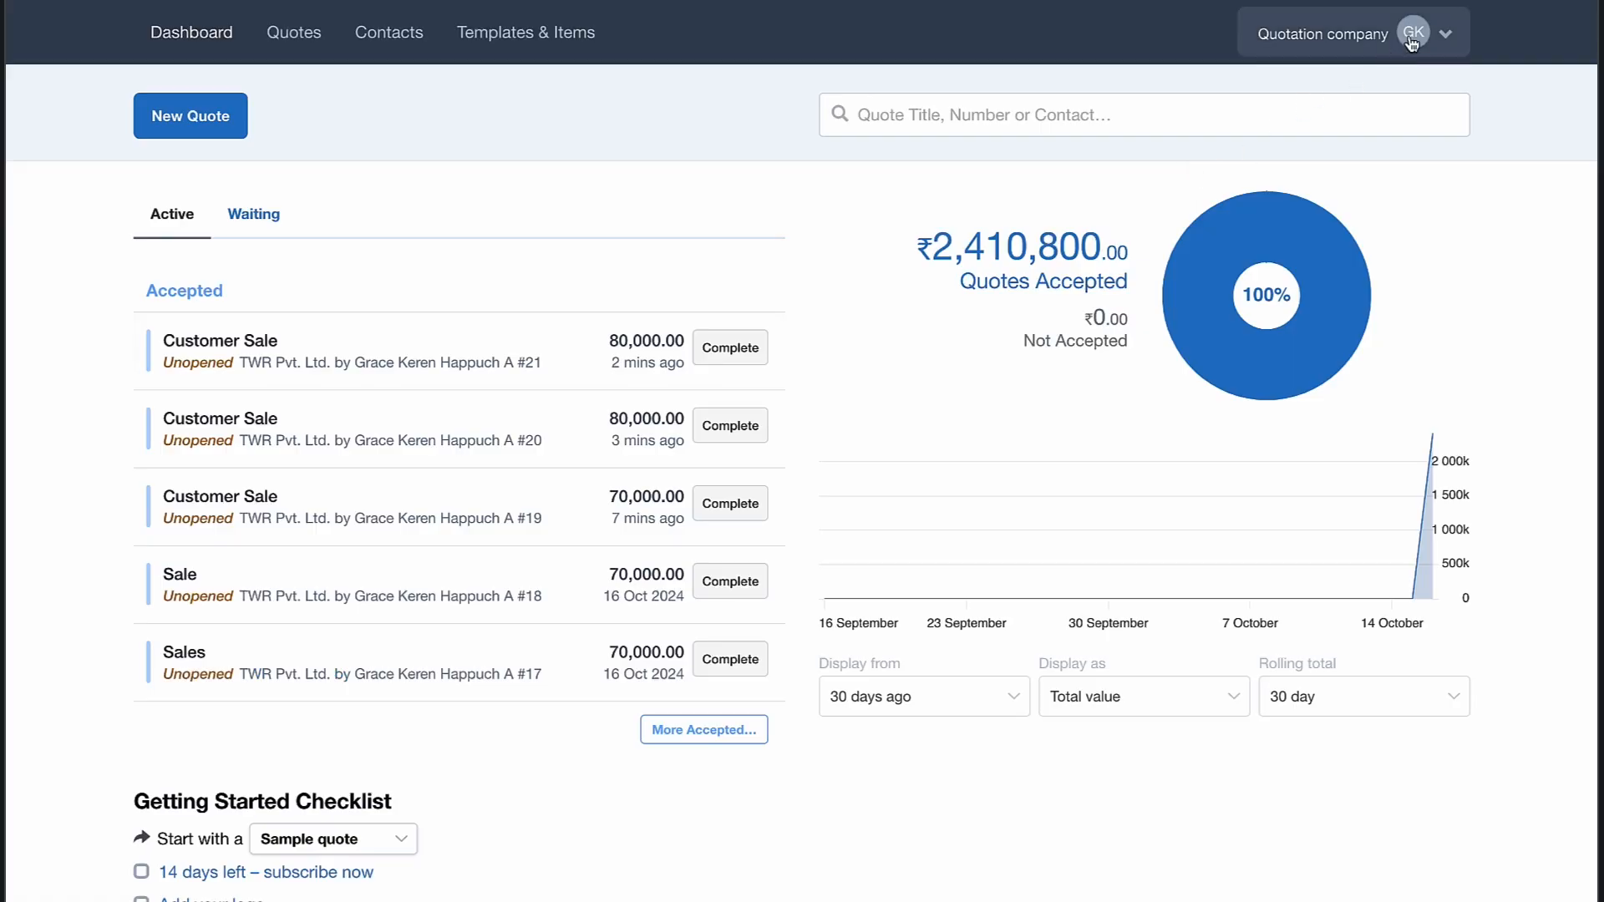
- Open the Webhooks settings of the Quotation company account in Quotient and review the webhook configuration
{"action": "left_click", "coordinate": [1442, 32]}
{"action": "left_click", "coordinate": [1374, 81]}
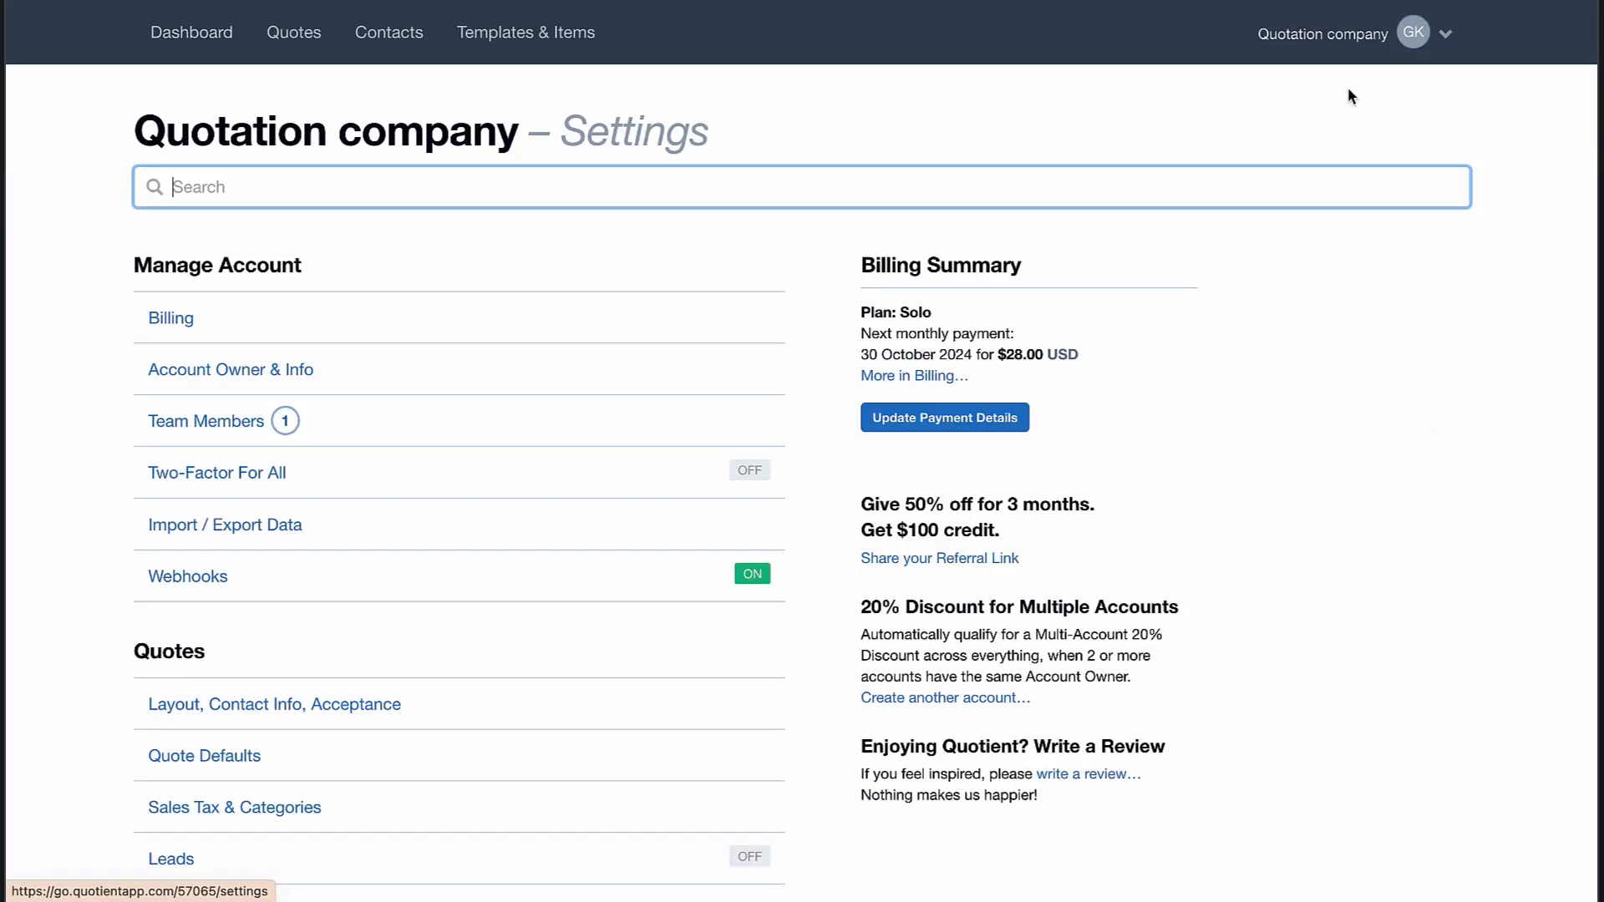
{"action": "left_click", "coordinate": [651, 571]}
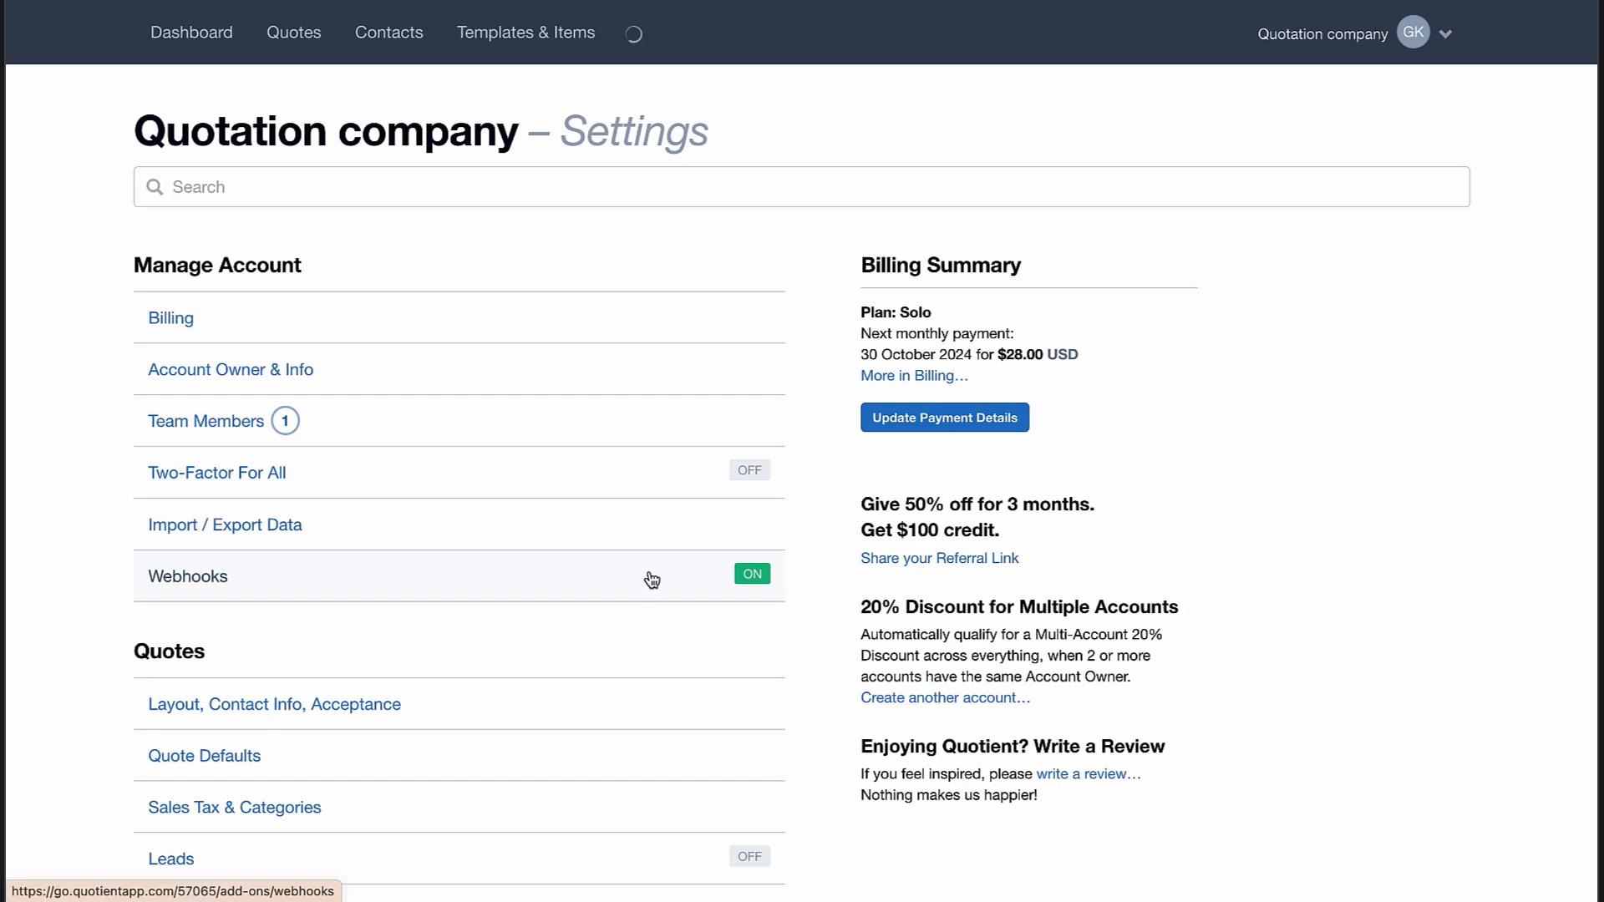
{"action": "scroll", "coordinate": [652, 577], "scroll_direction": "down", "scroll_amount": 1}
{"action": "scroll", "coordinate": [652, 577], "scroll_direction": "down", "scroll_amount": 8}
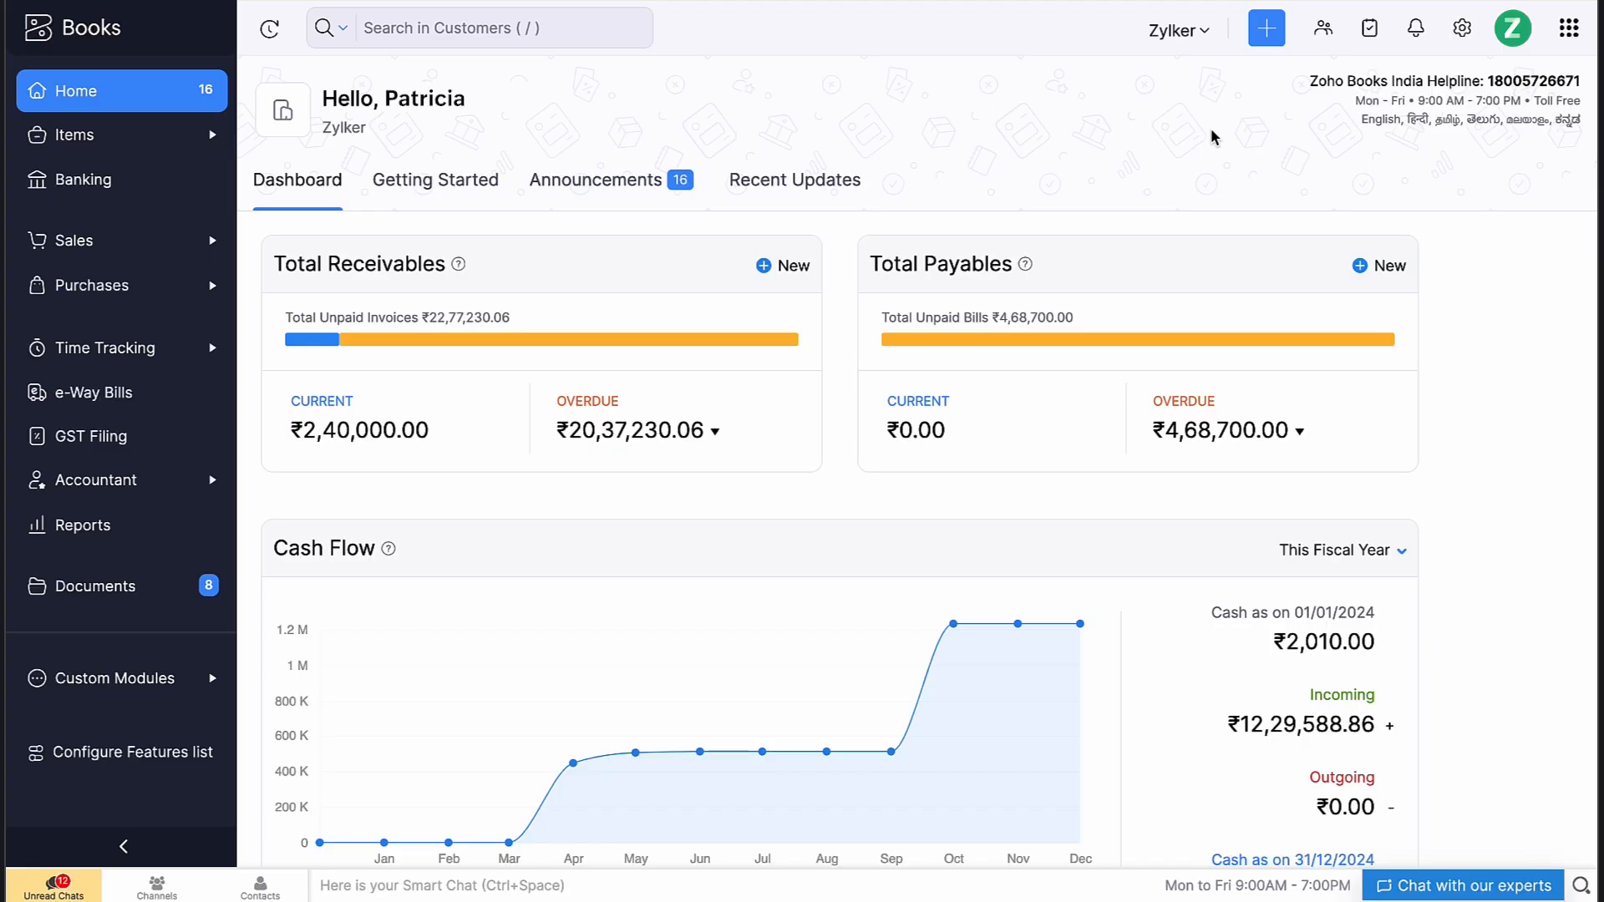
- Open the details of the installed Quotient extension from the Zoho Books marketplace settings and request its uninstallation
{"action": "left_click", "coordinate": [1447, 36]}
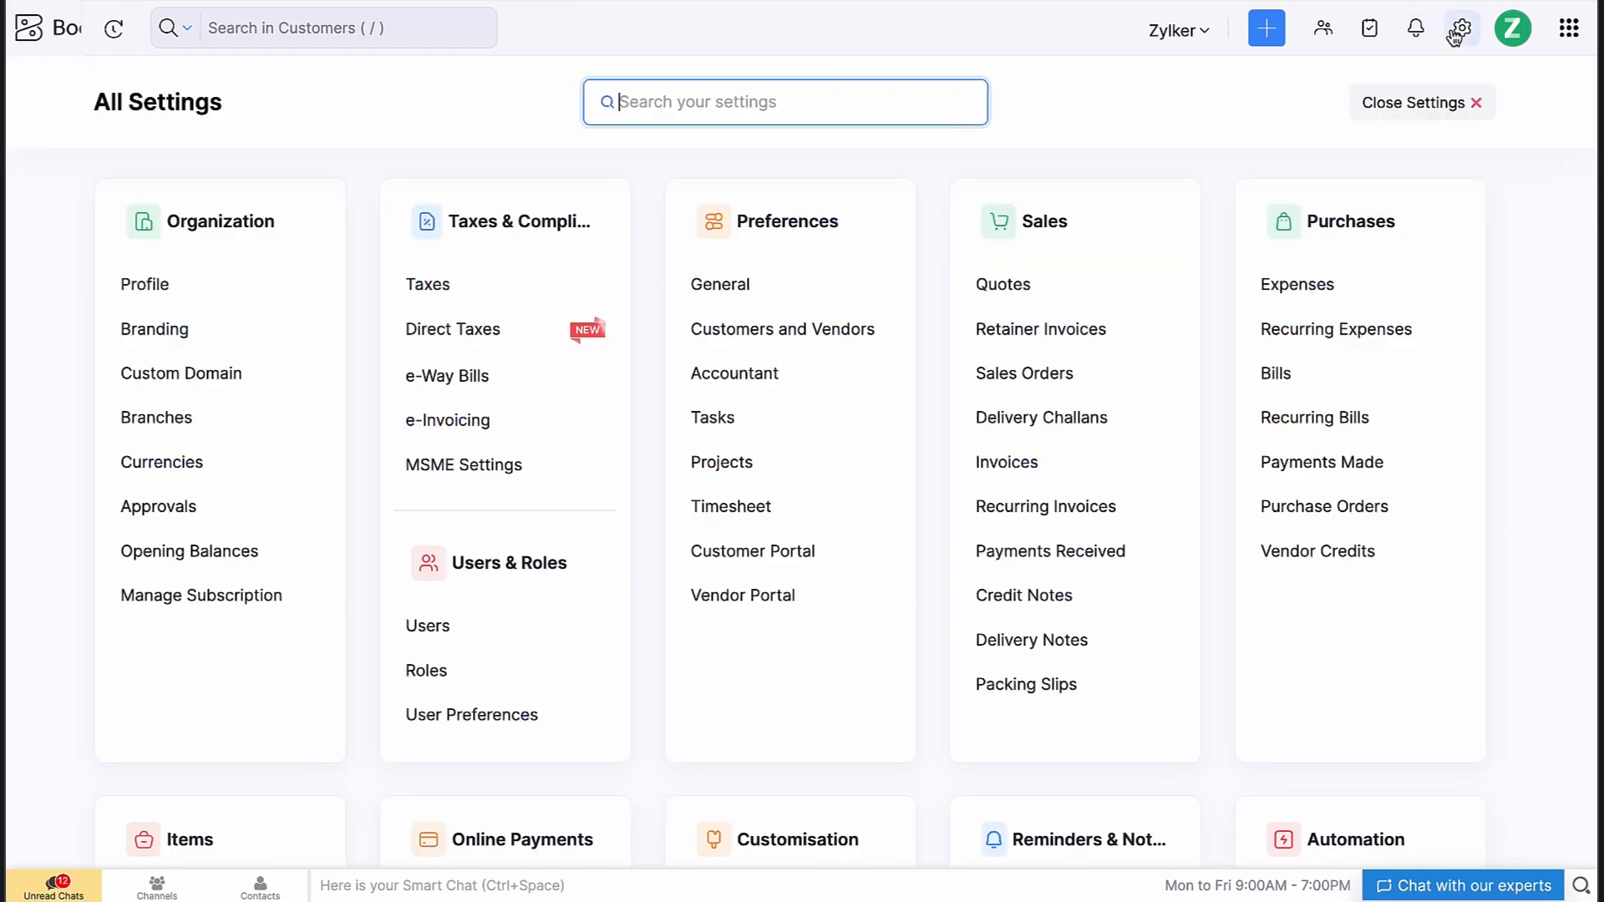
{"action": "scroll", "coordinate": [963, 448], "scroll_direction": "down", "scroll_amount": 8}
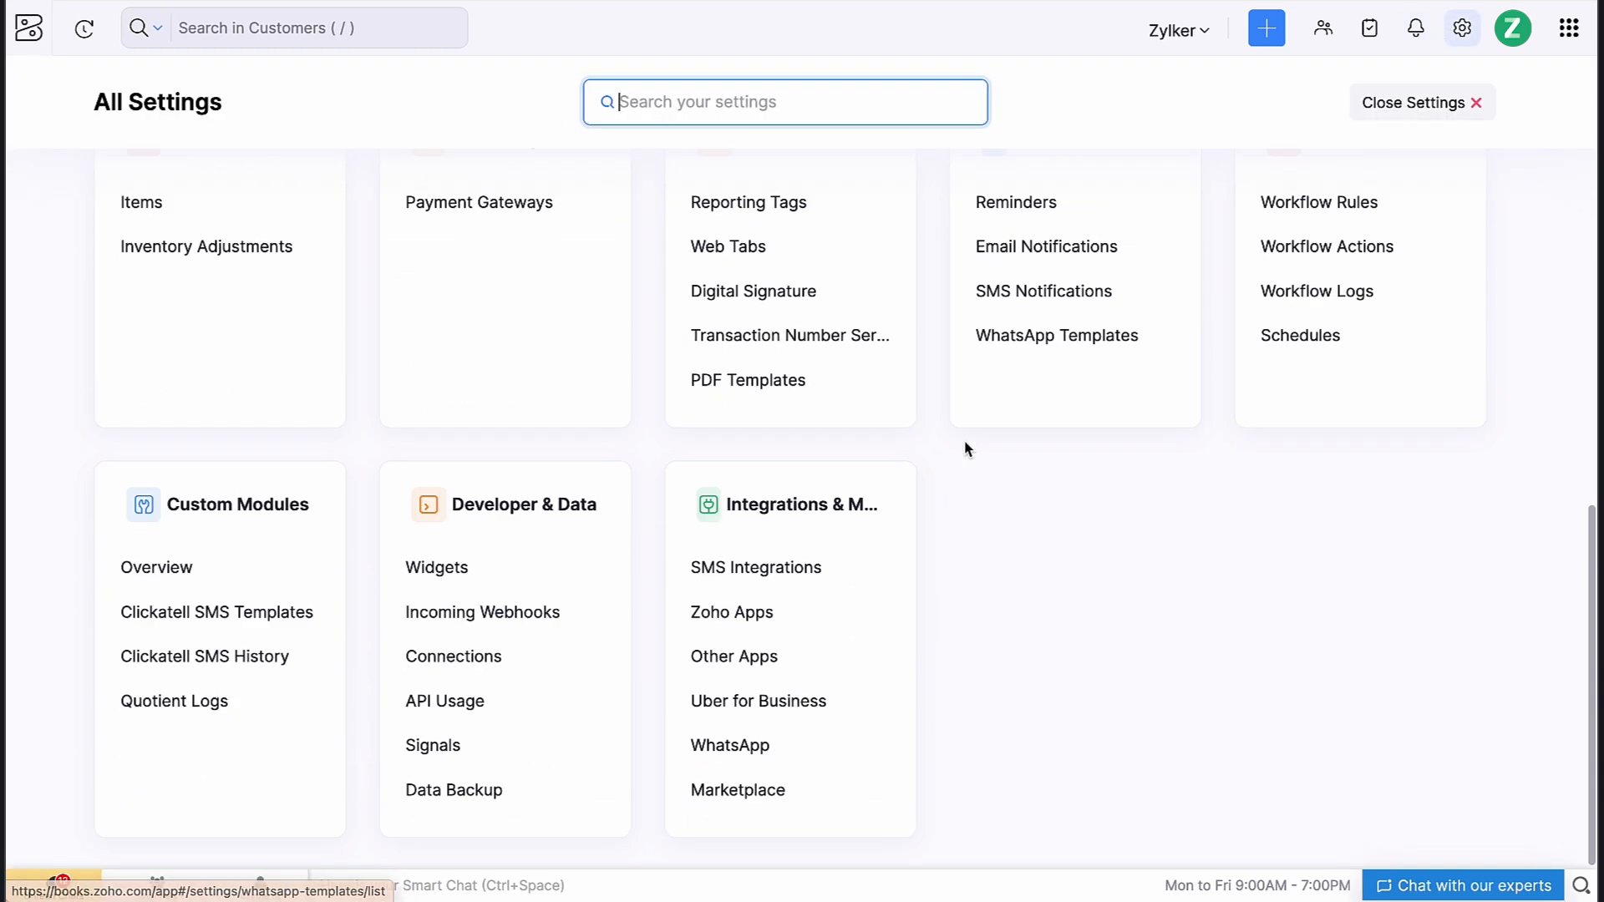
{"action": "left_click", "coordinate": [784, 789]}
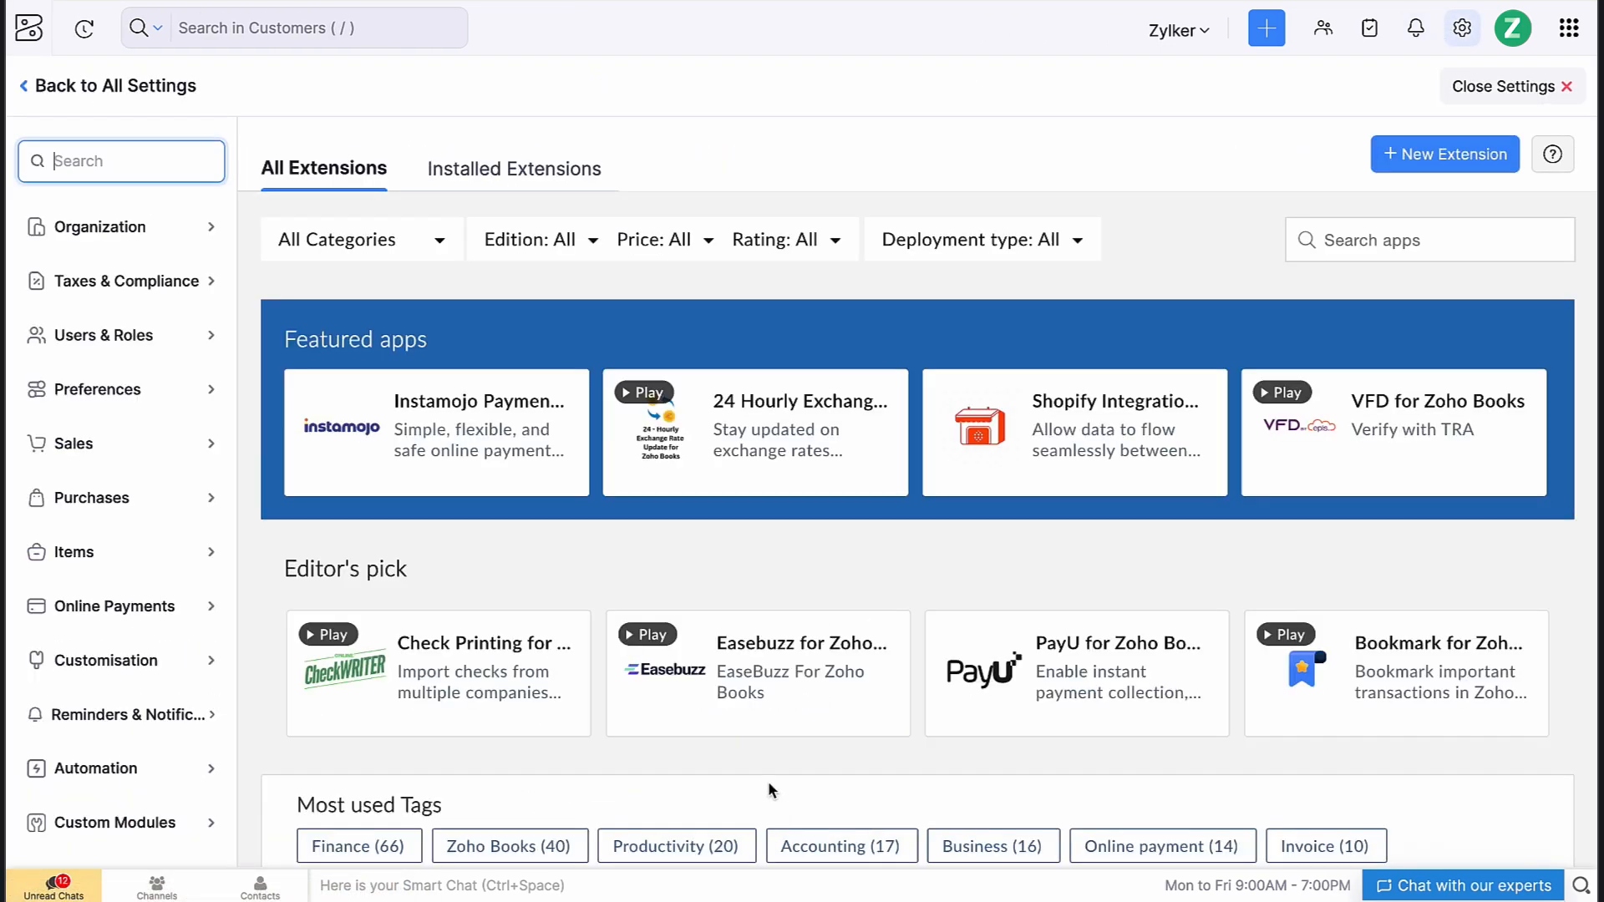
{"action": "left_click", "coordinate": [551, 188]}
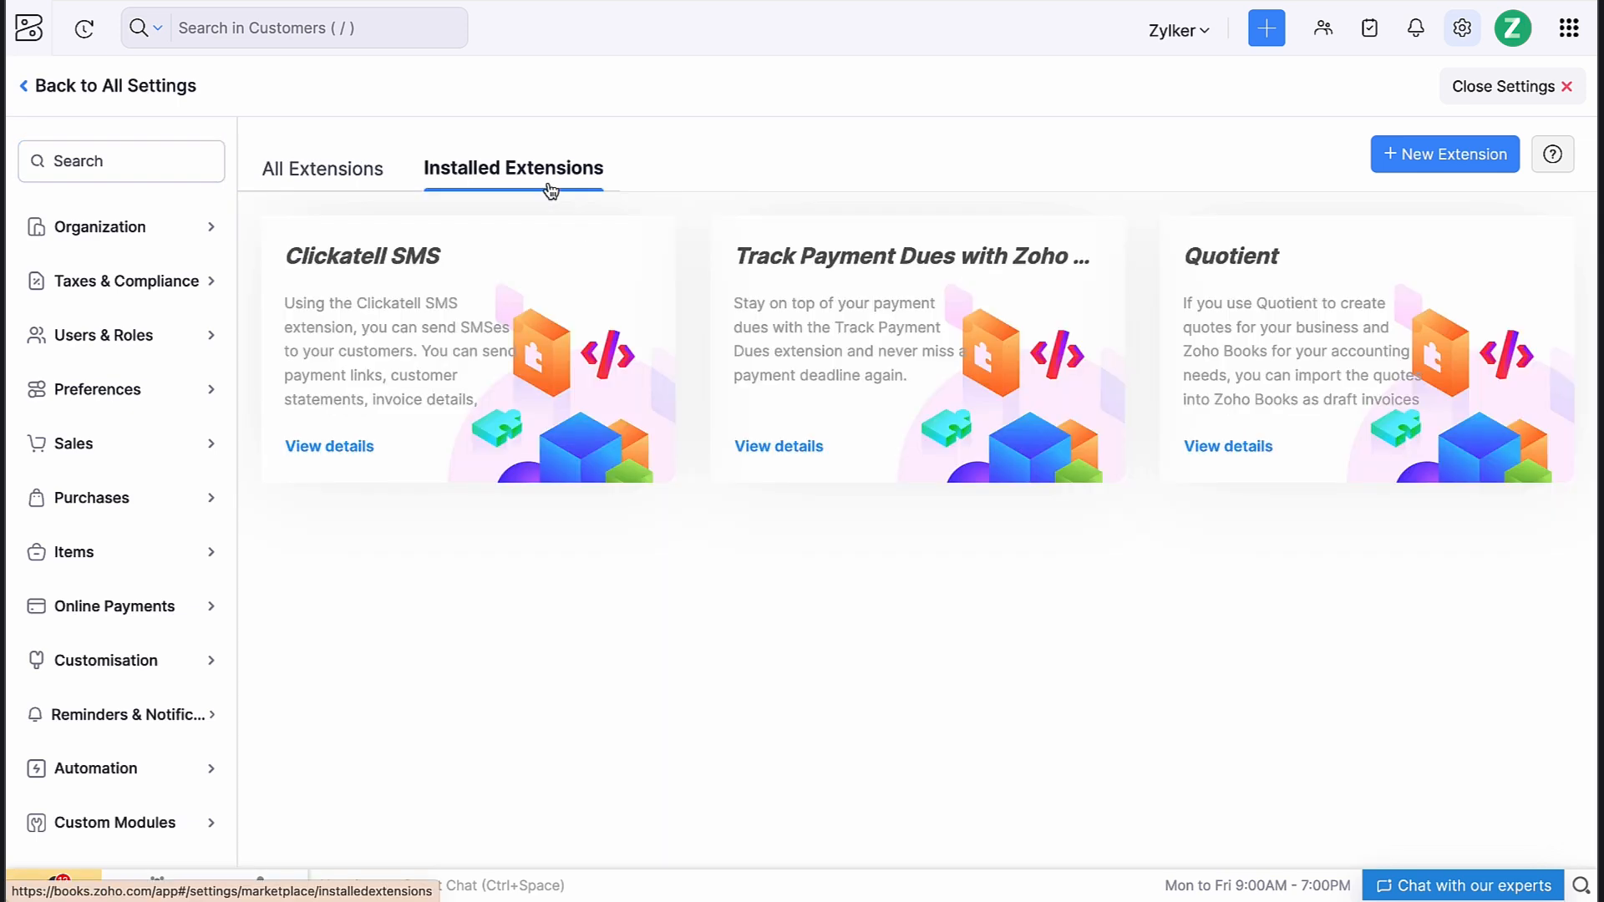
{"action": "left_click", "coordinate": [1201, 448]}
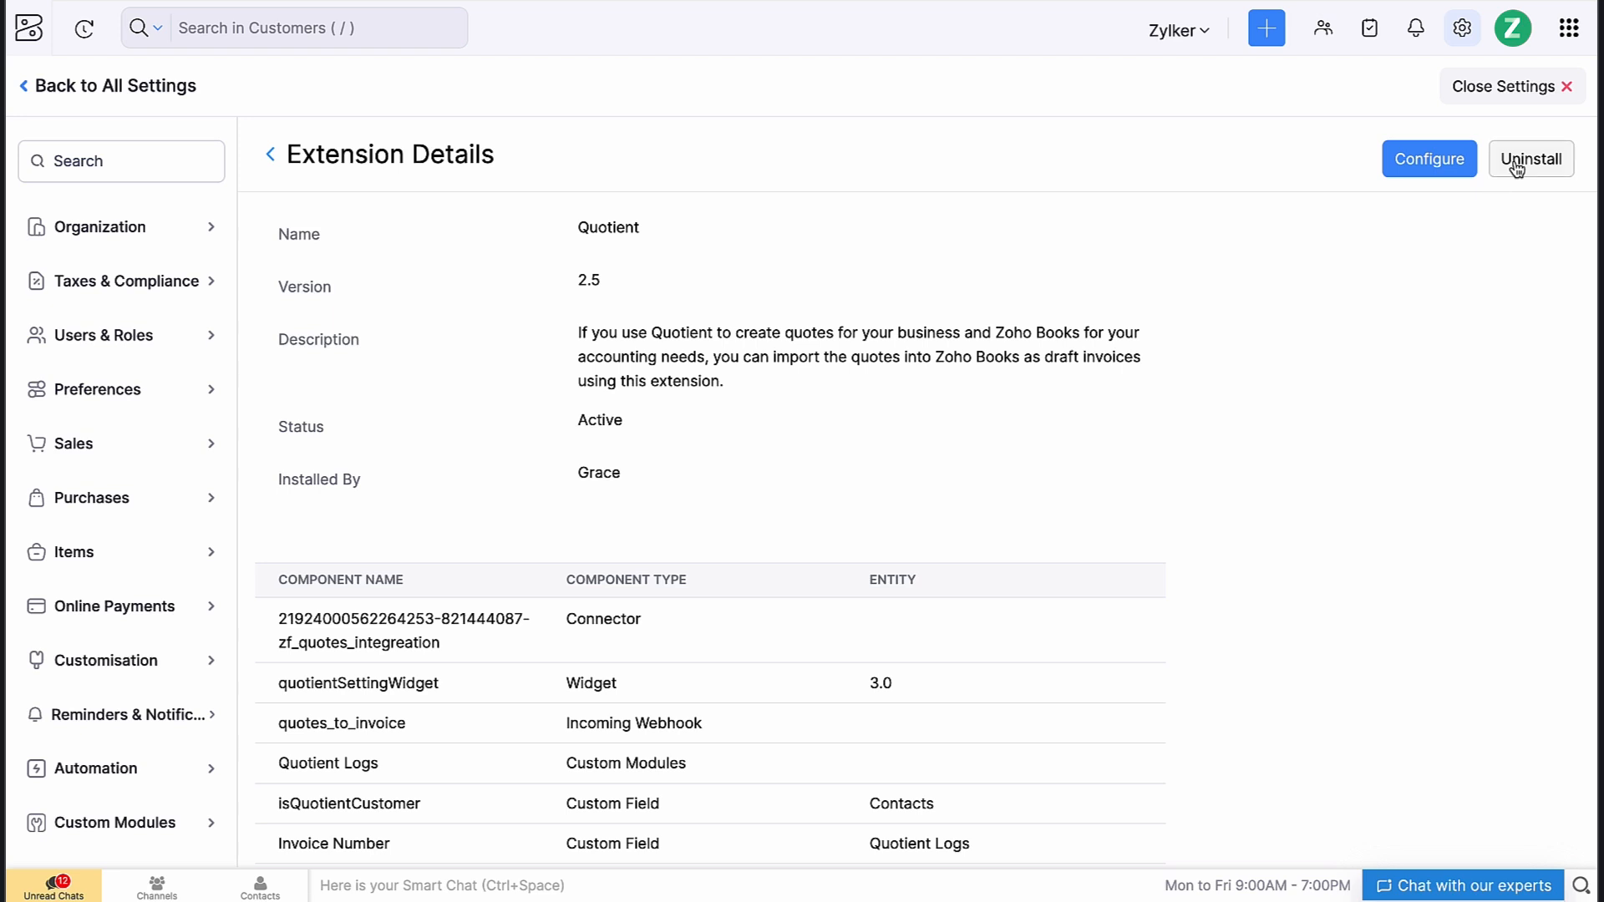
{"action": "left_click", "coordinate": [1517, 167]}
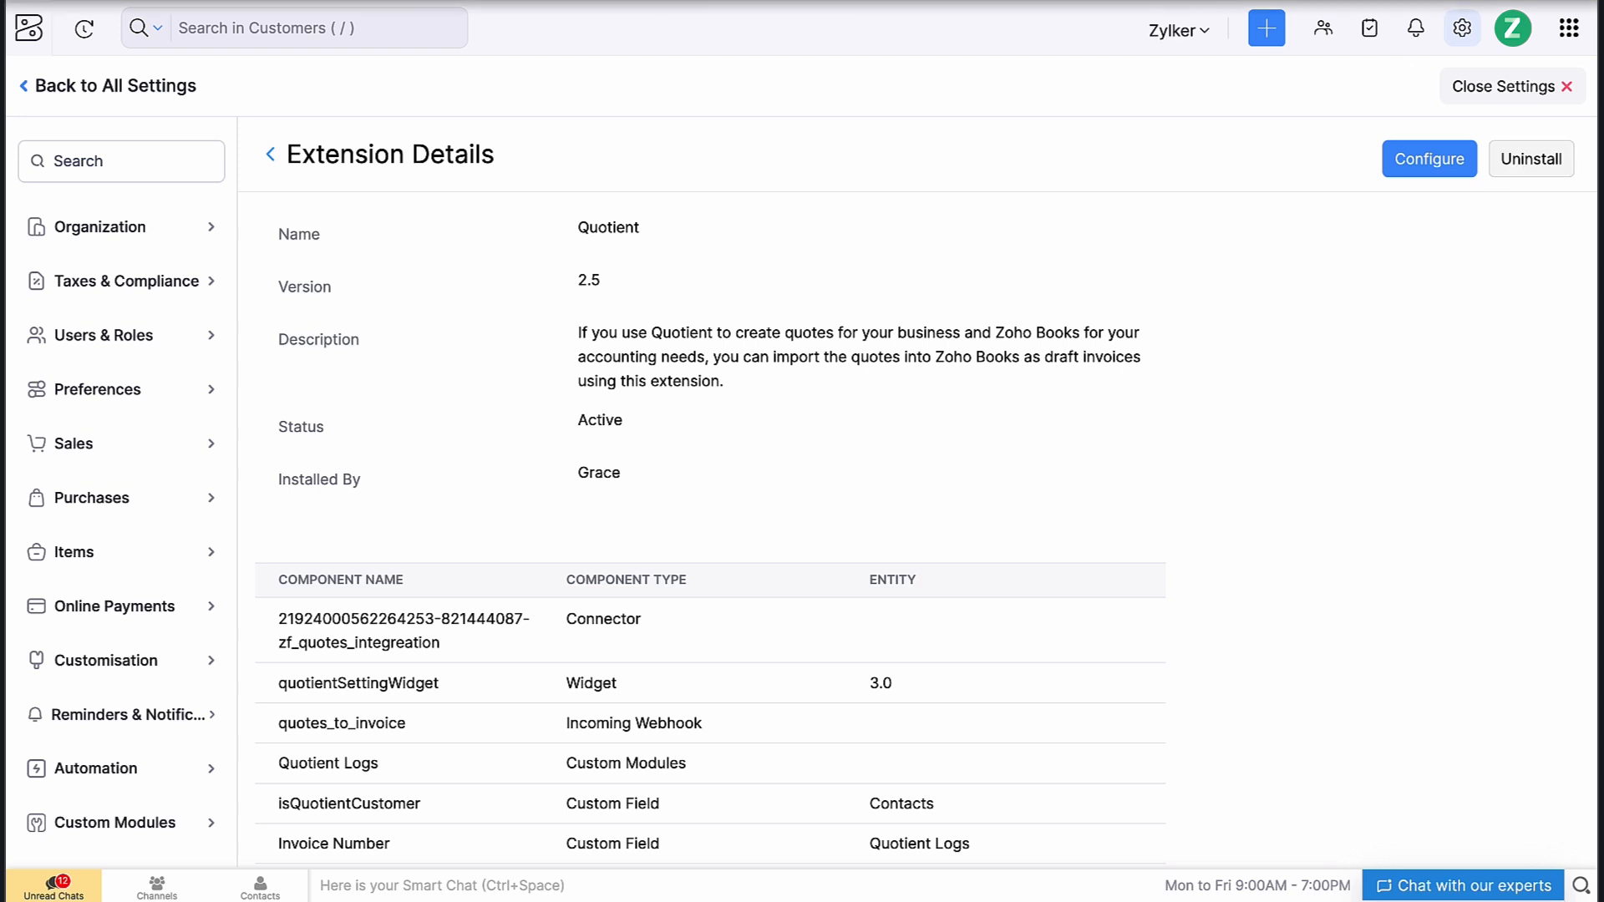